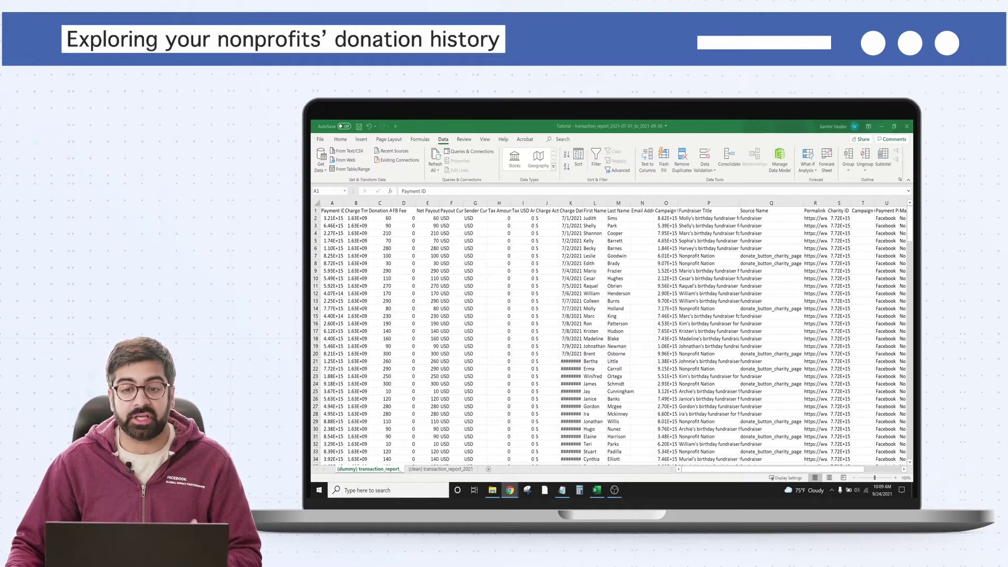
click(619, 203)
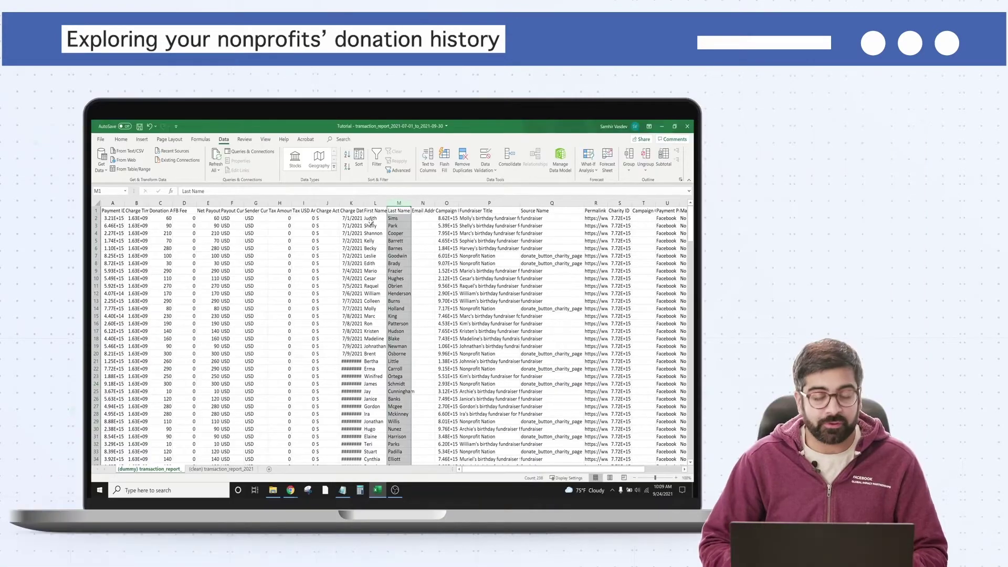
click(371, 203)
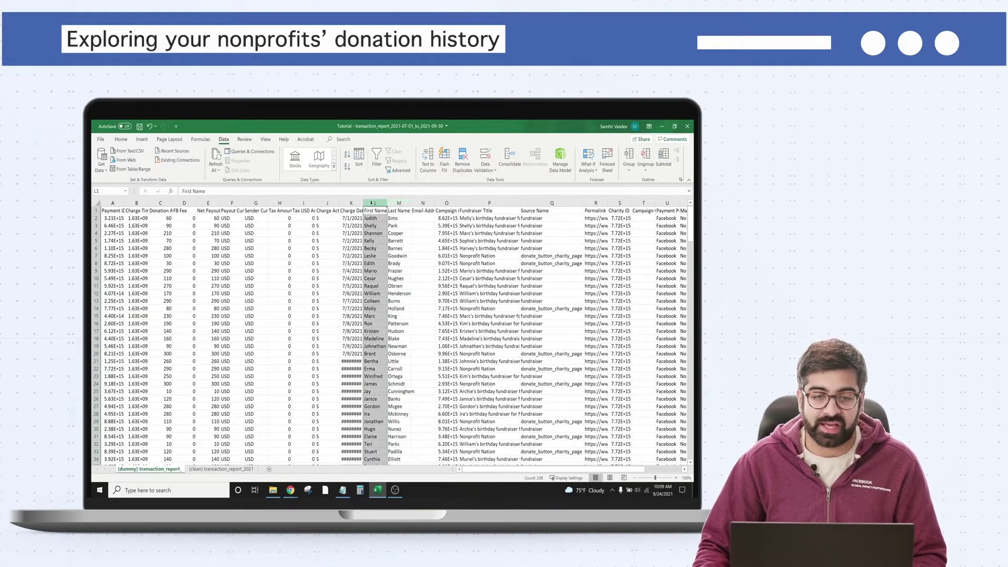
click(398, 203)
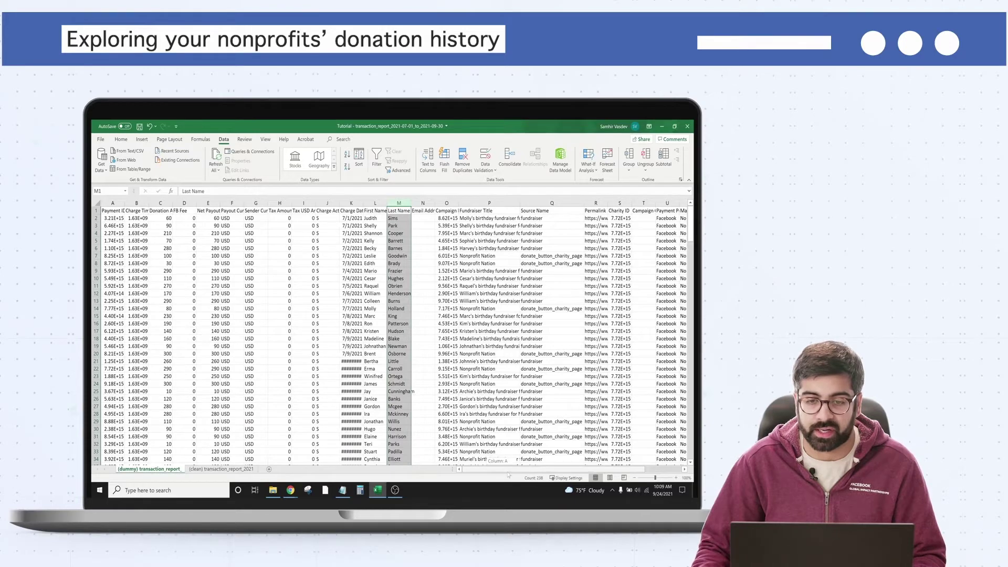
drag(509, 473, 523, 472)
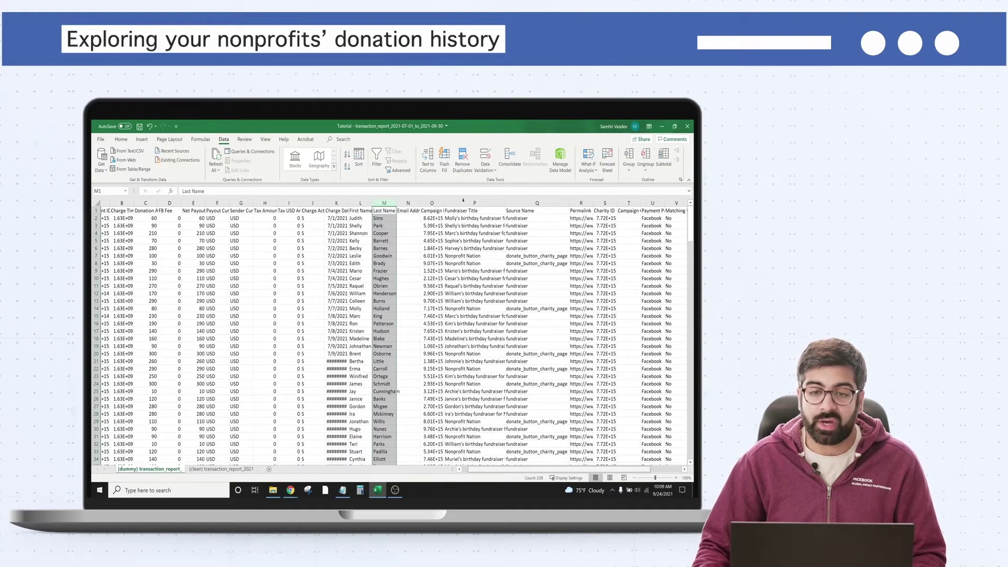
scroll(463, 200, right, 3)
click(403, 202)
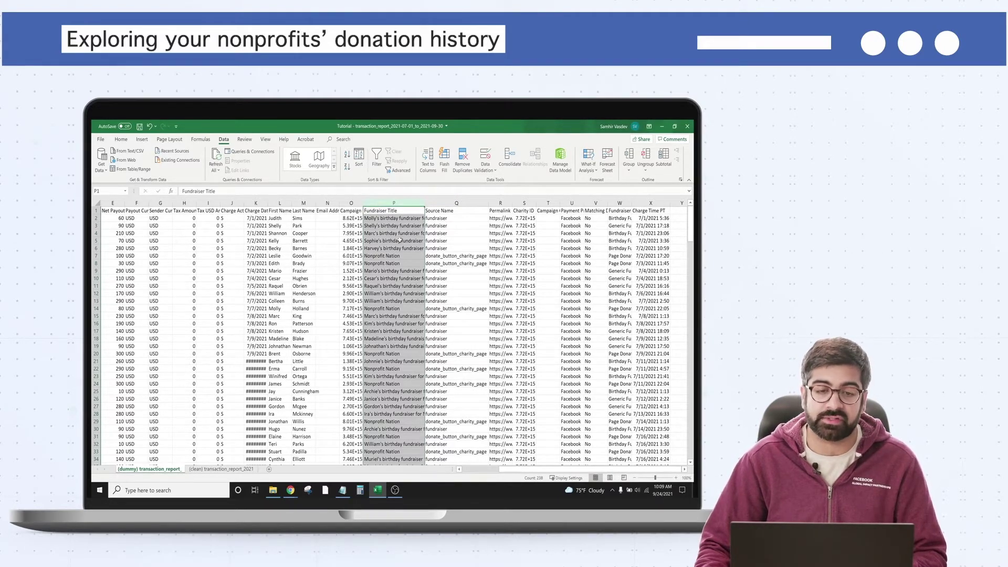
click(391, 257)
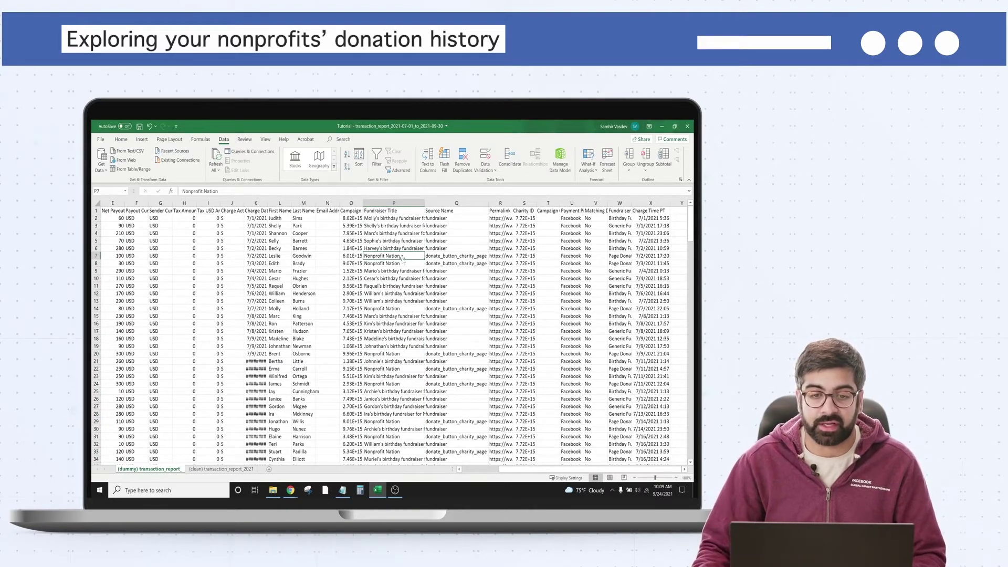
click(451, 258)
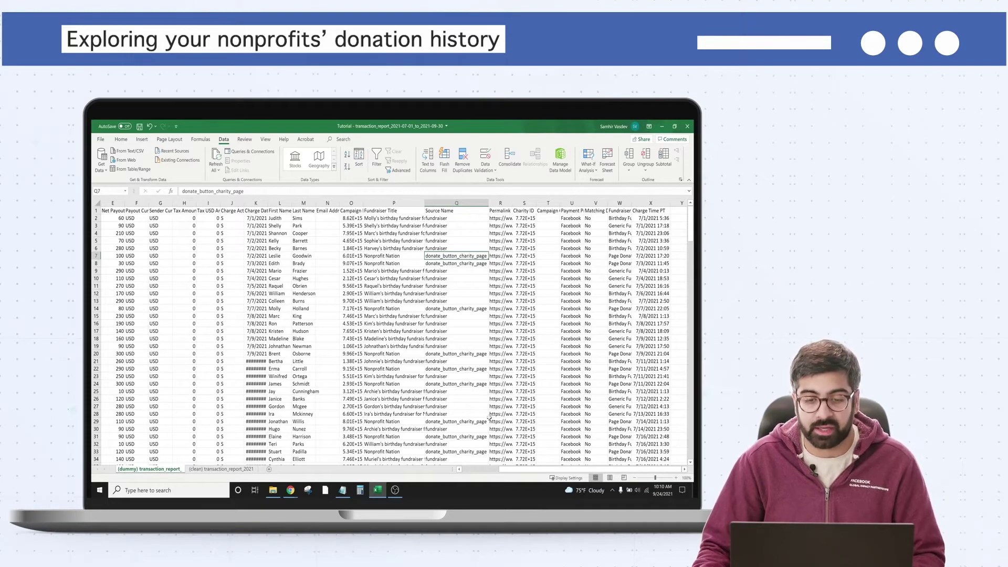
drag(528, 472, 529, 473)
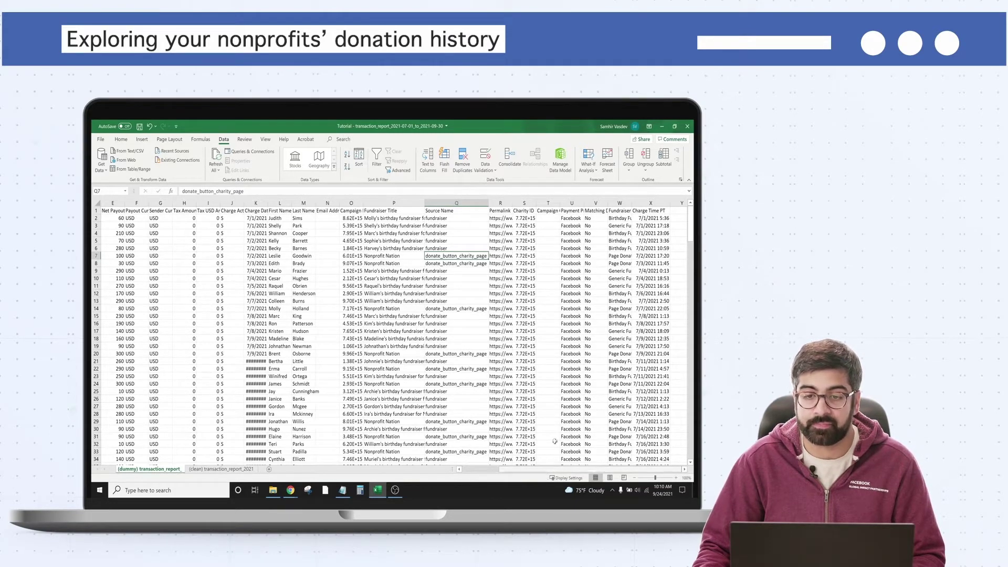
click(113, 203)
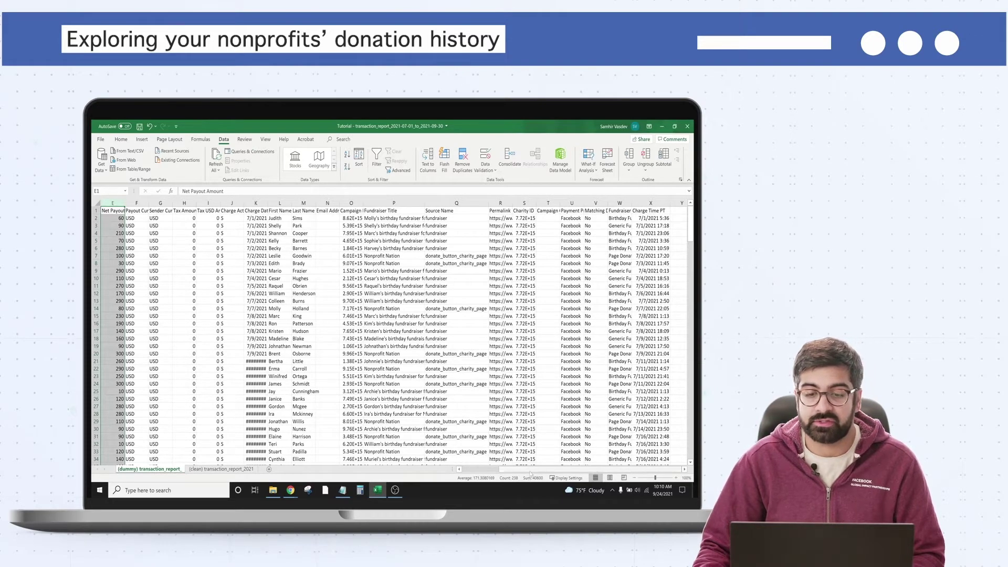
scroll(367, 367, left, 2)
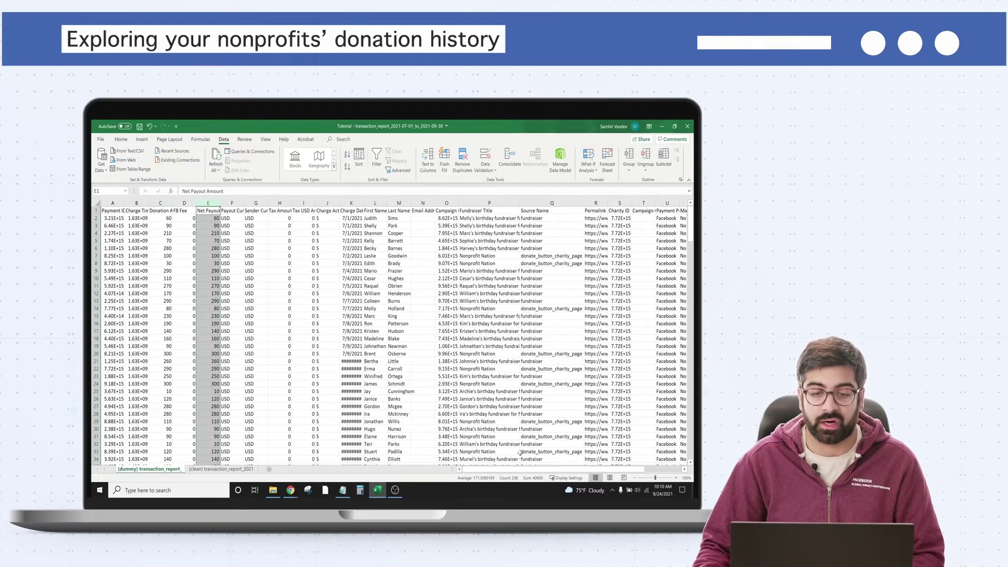
scroll(633, 458, right, 2)
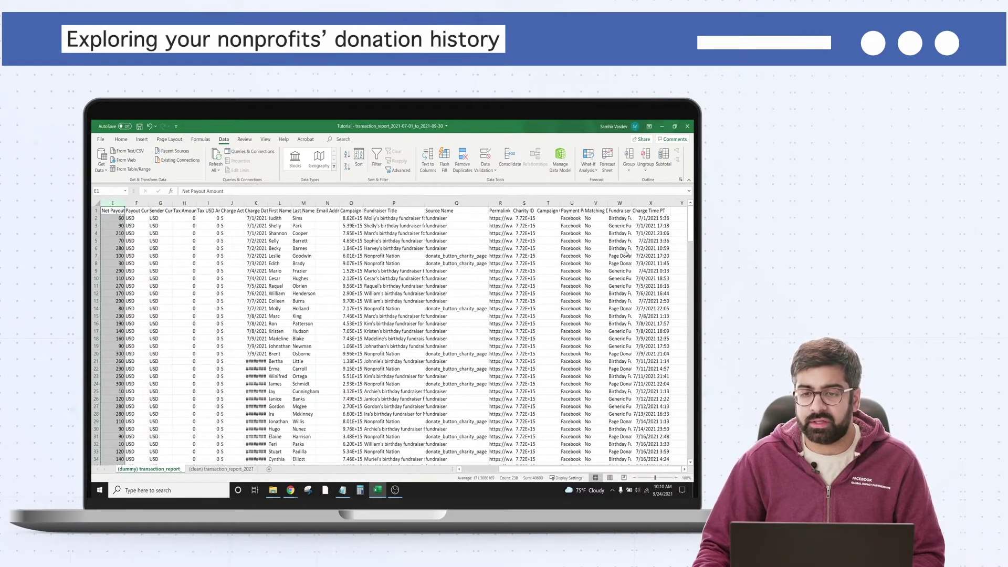
click(646, 203)
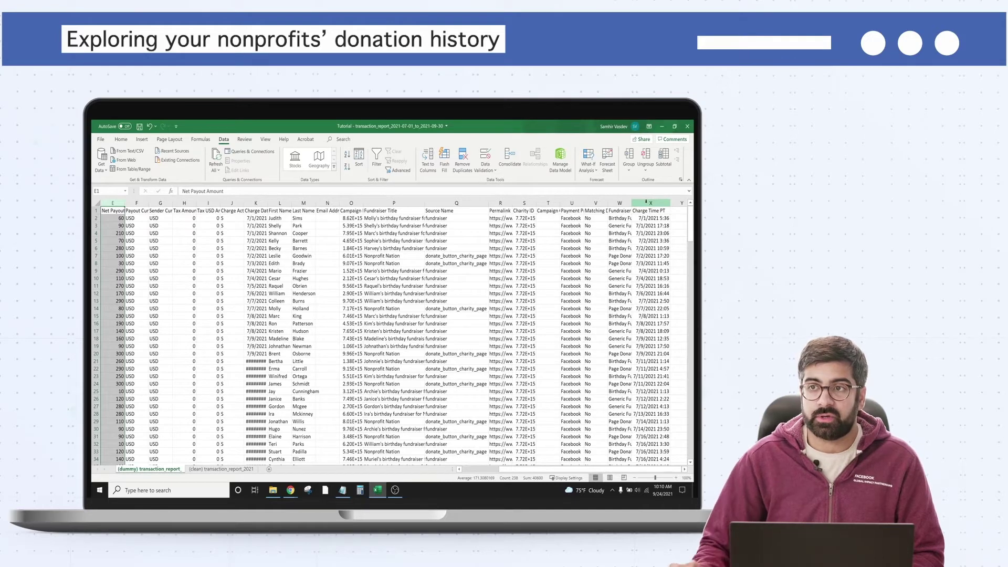
click(179, 248)
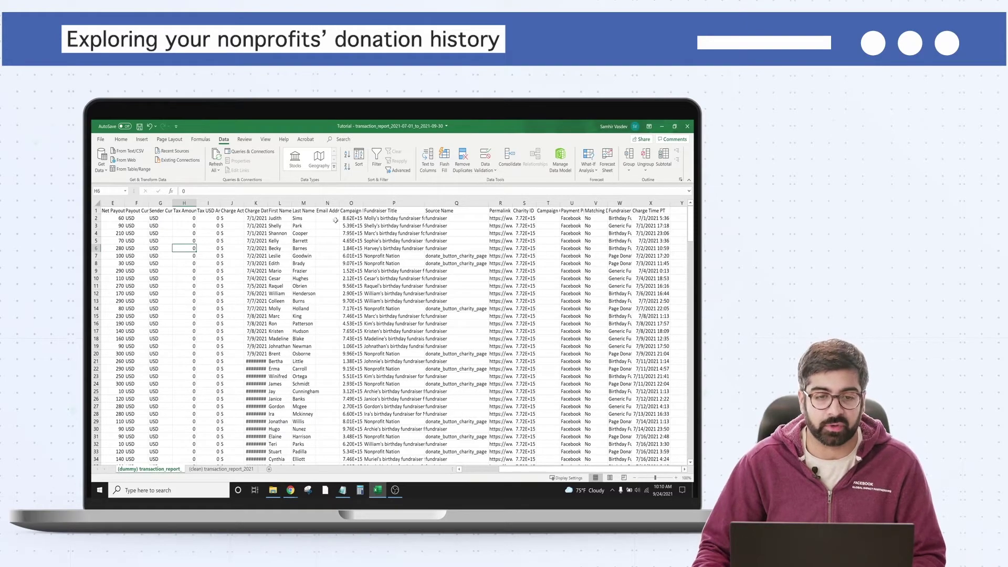
Insert a blank column before Email Address and give it the header Name.
right_click(326, 203)
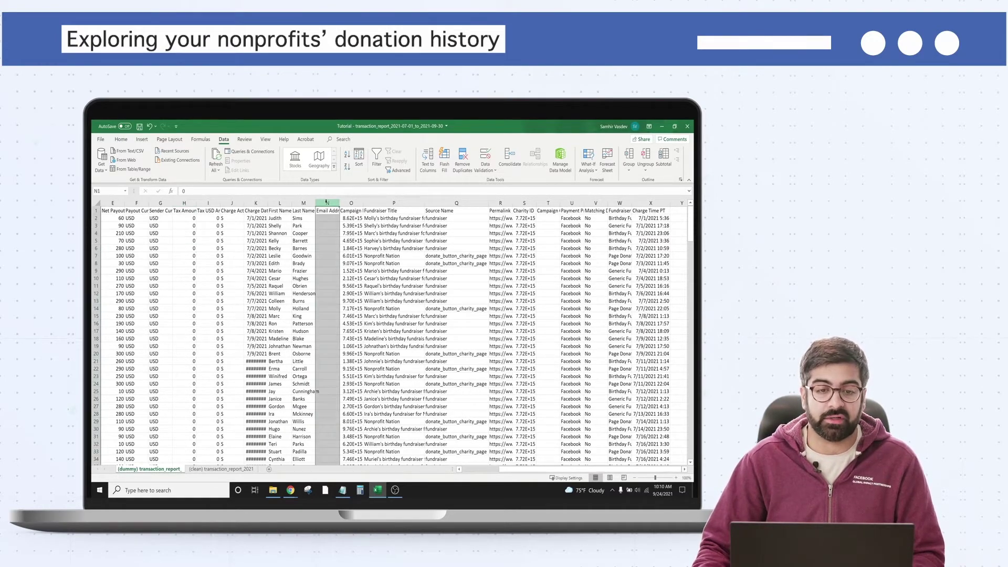
key(Escape)
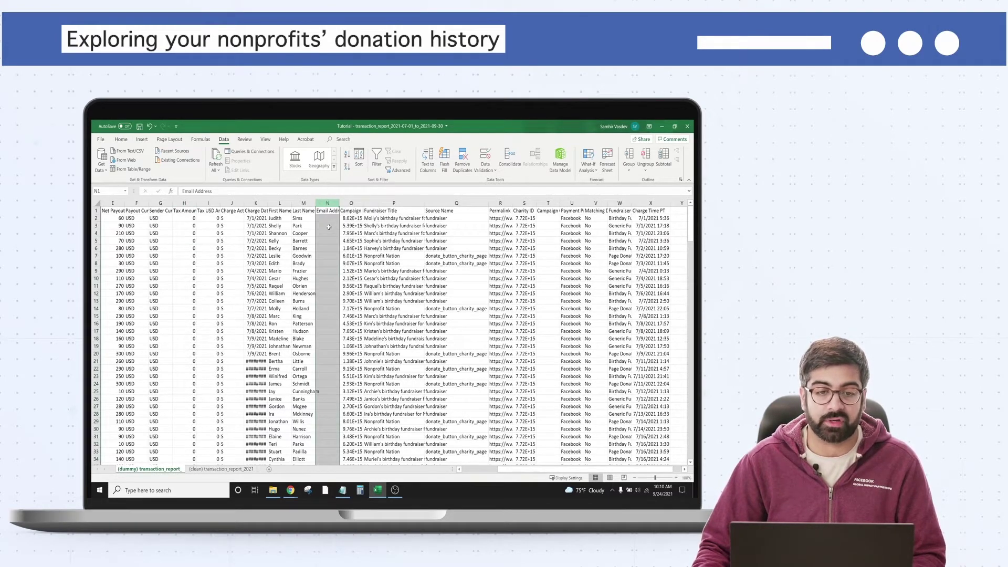
click(327, 217)
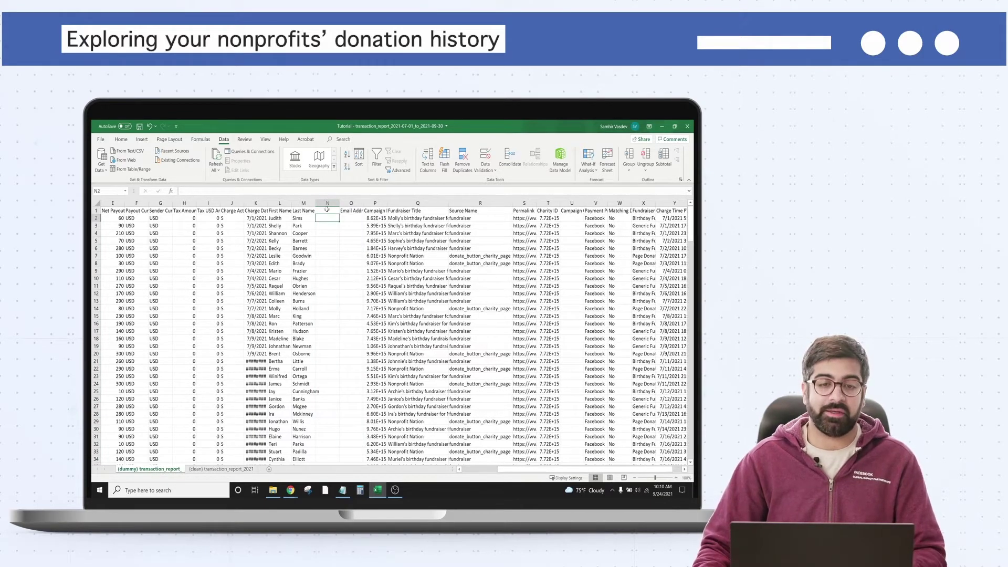
click(328, 210)
text(Name)
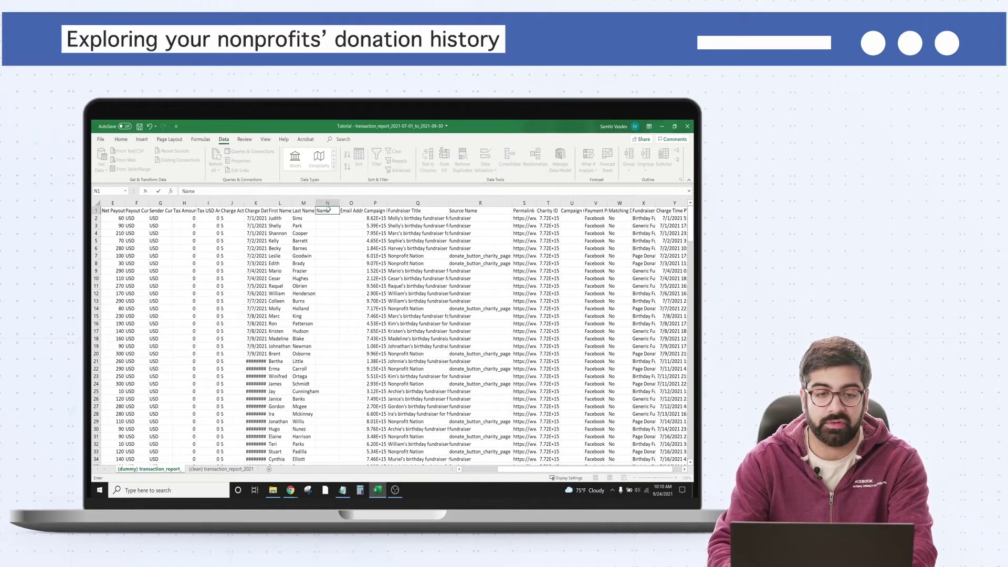
key(Return)
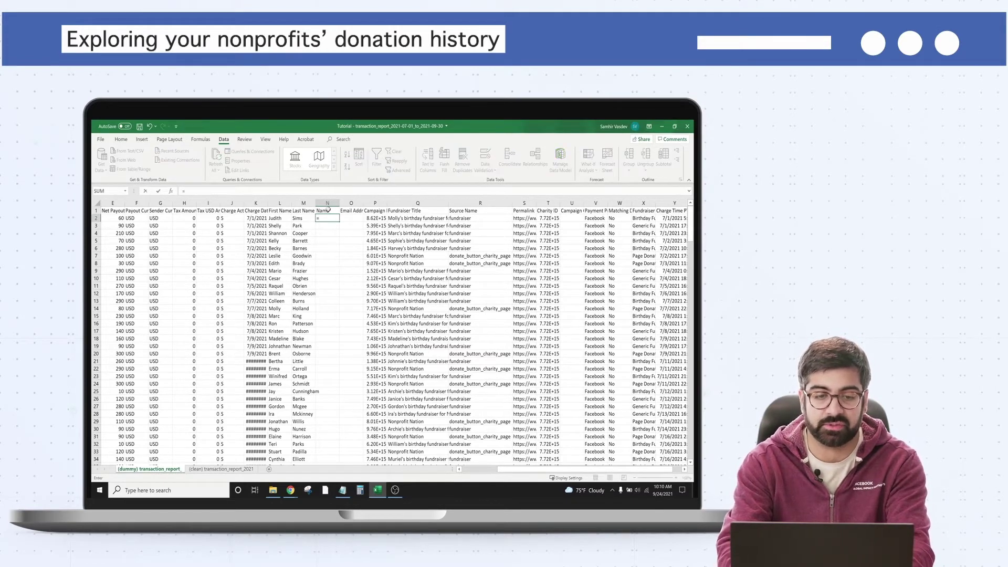
Fill the Name column with =CONCAT(L2," ",M2) down every row.
text(=conca)
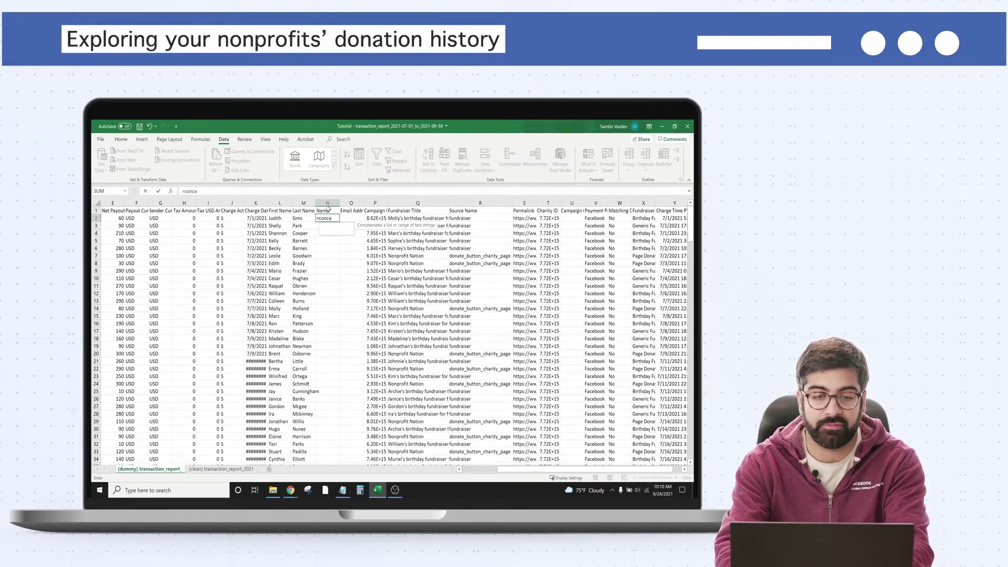
text(t()
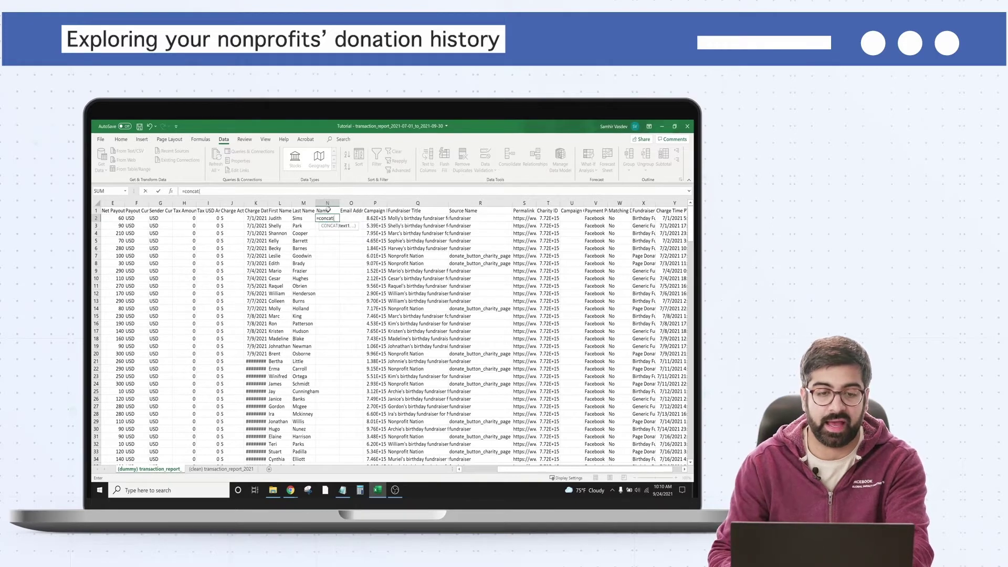
click(283, 218)
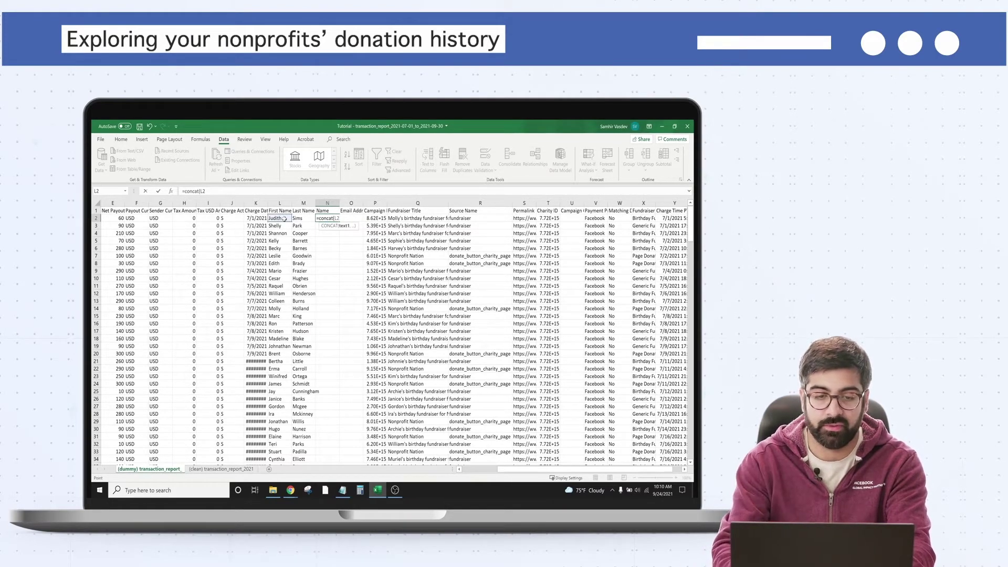
text(,)
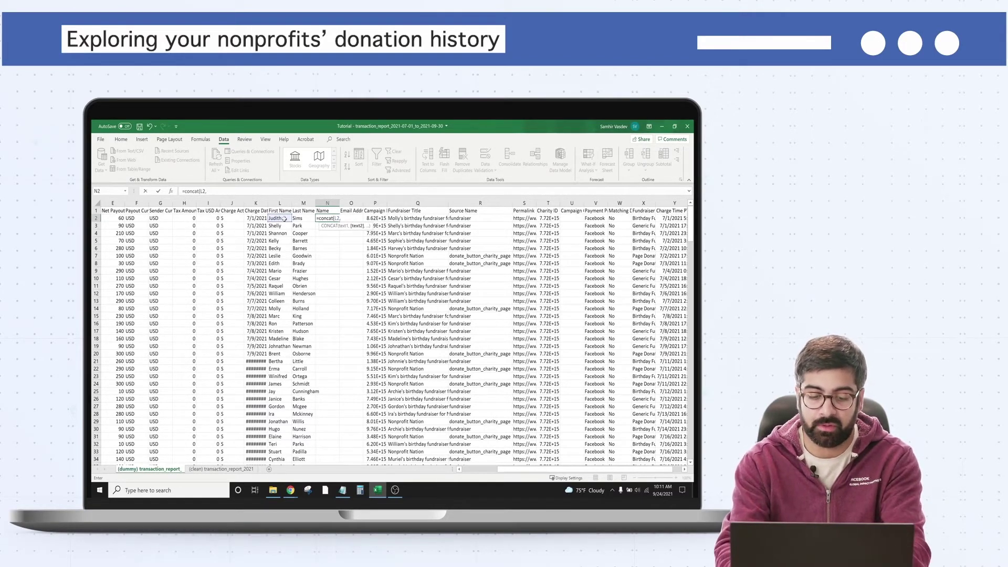
text(" ")
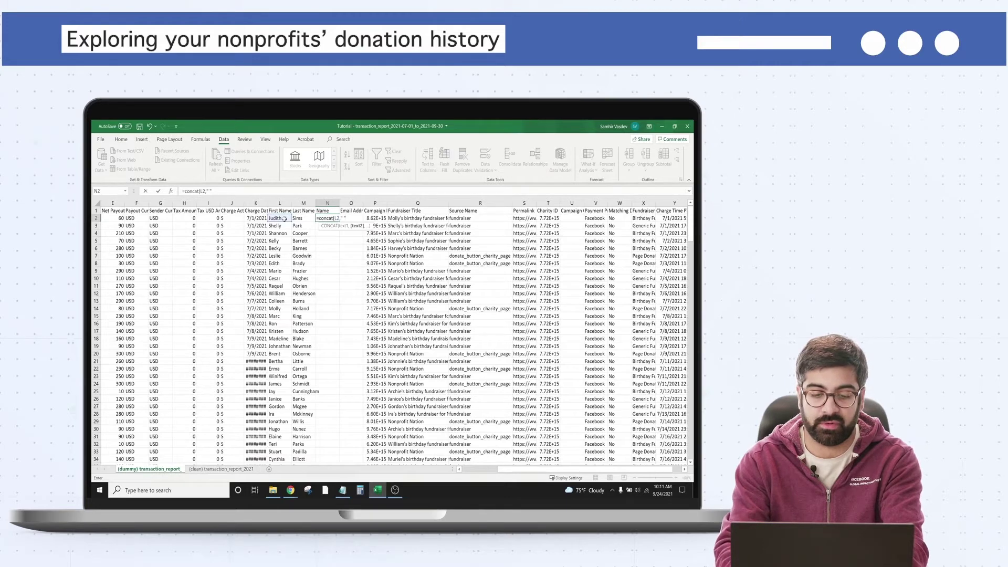
text(,)
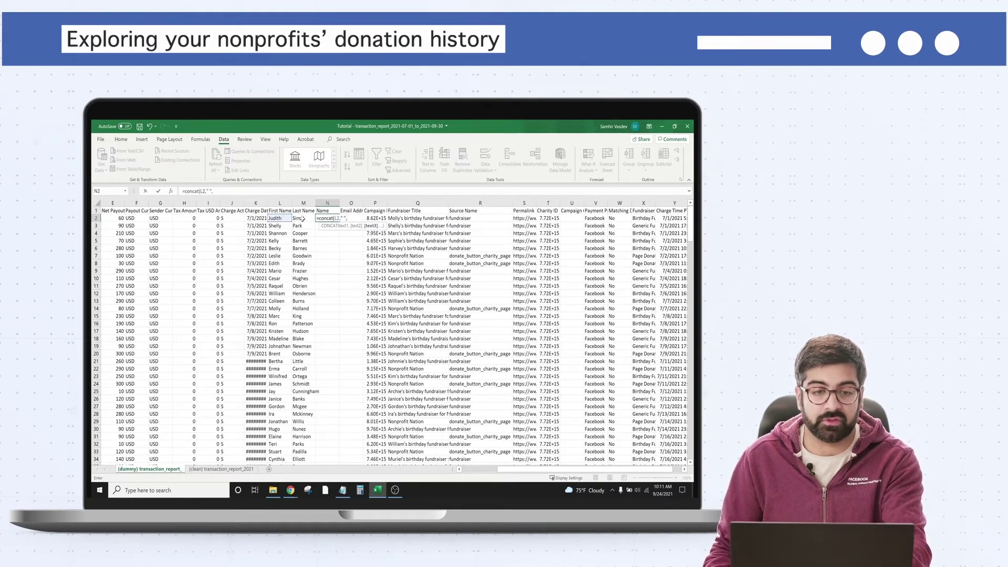
click(303, 218)
text())
key(Return)
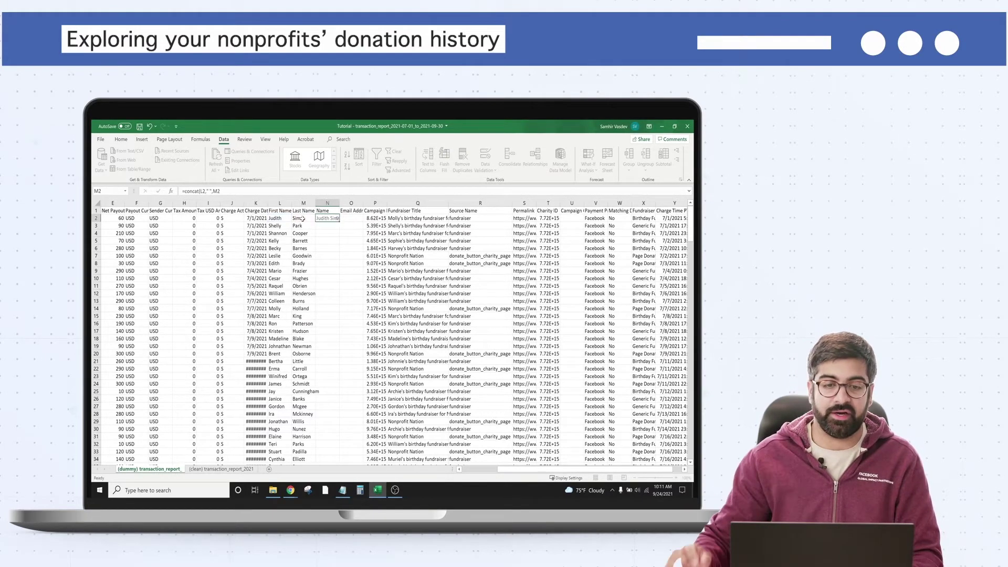
click(336, 219)
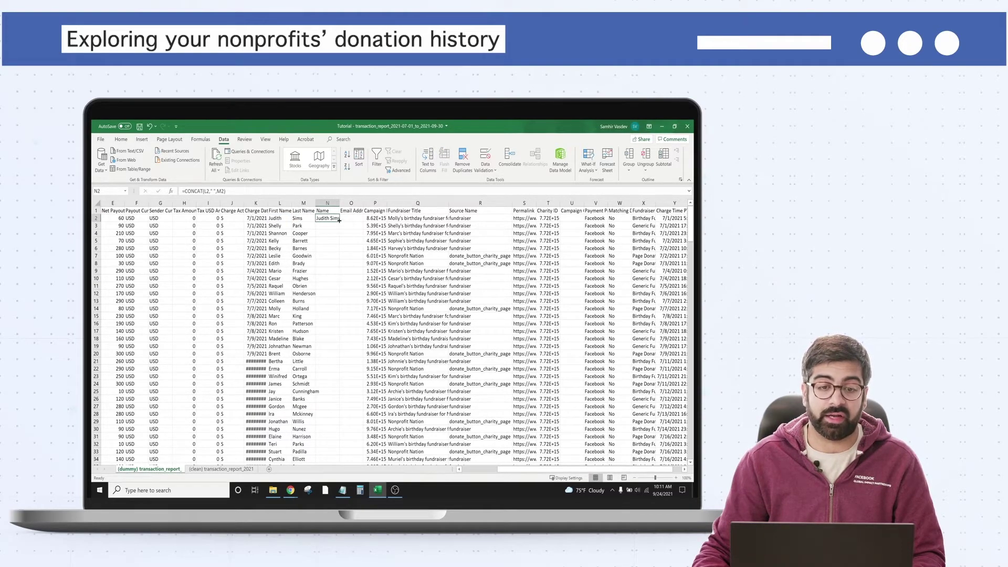
double_click(339, 221)
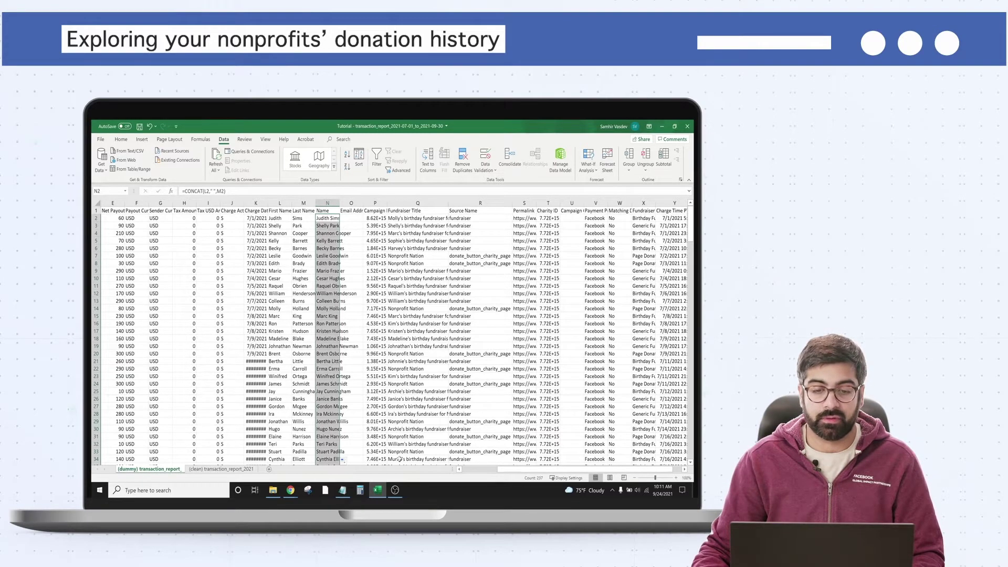
Select the empty header cell right after the Charge Time PT column.
drag(546, 472, 554, 472)
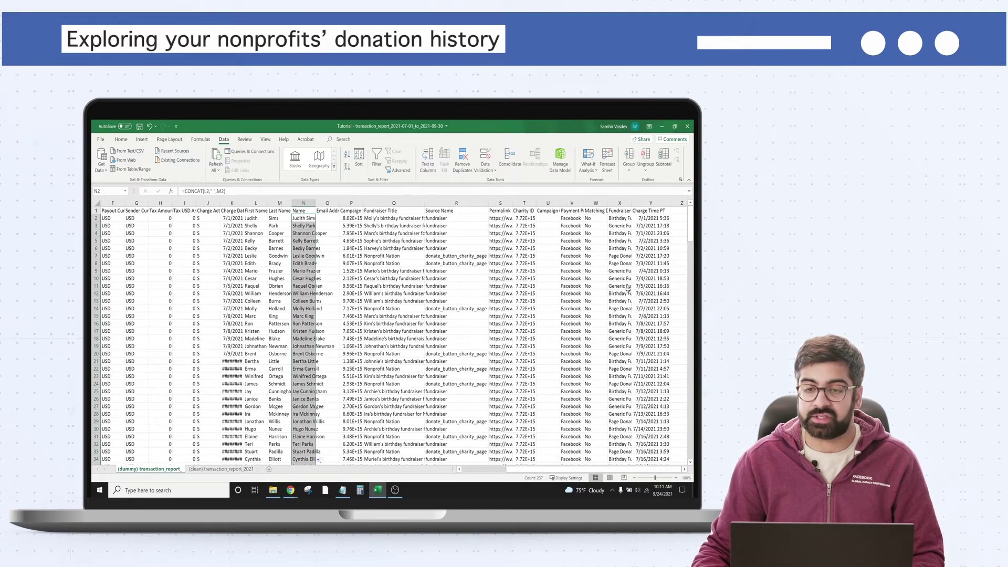
click(655, 211)
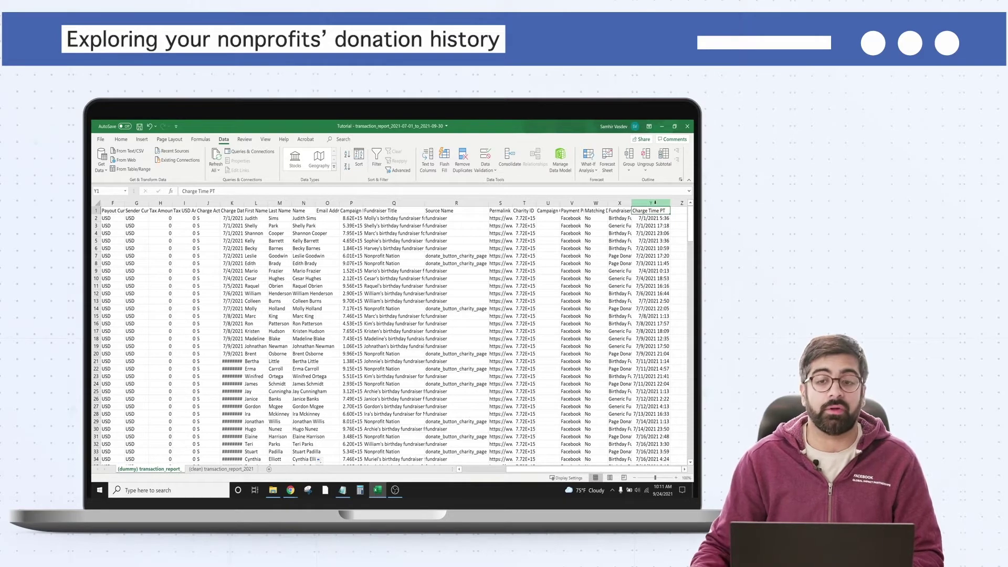
click(682, 210)
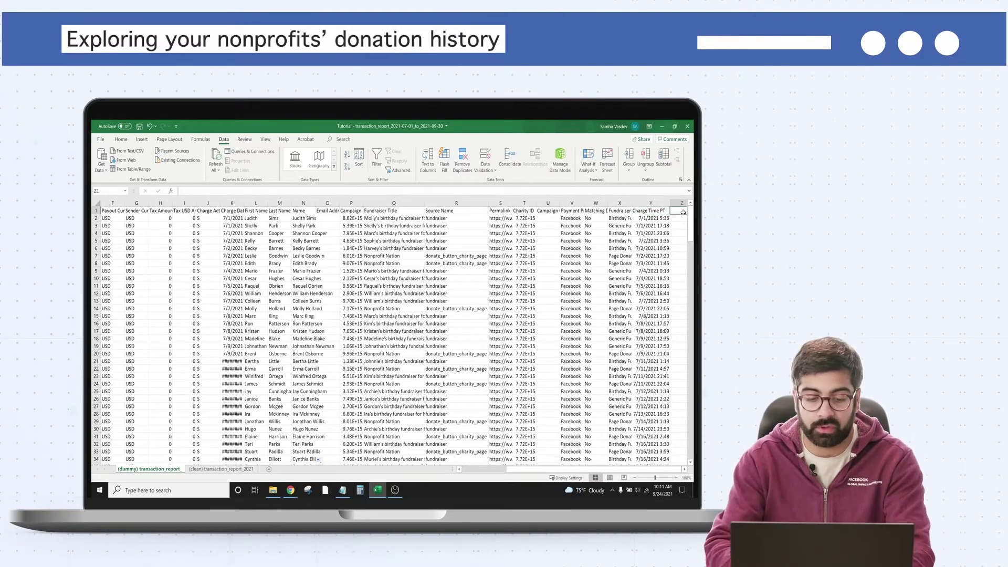
Add a Weekday header and fill the column with =WEEKDAY(Y2) for every row.
text(Weekday)
key(Return)
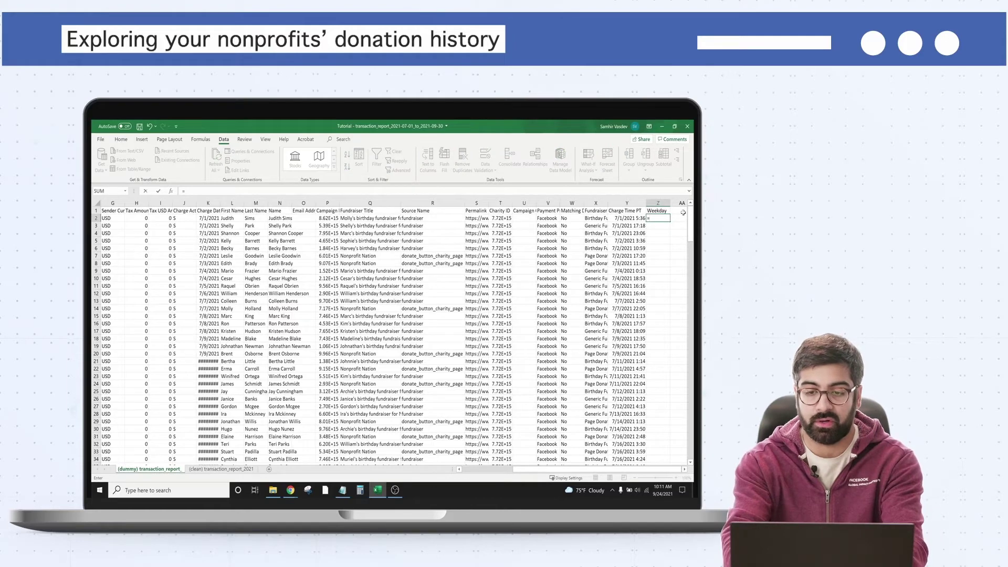
text(=week)
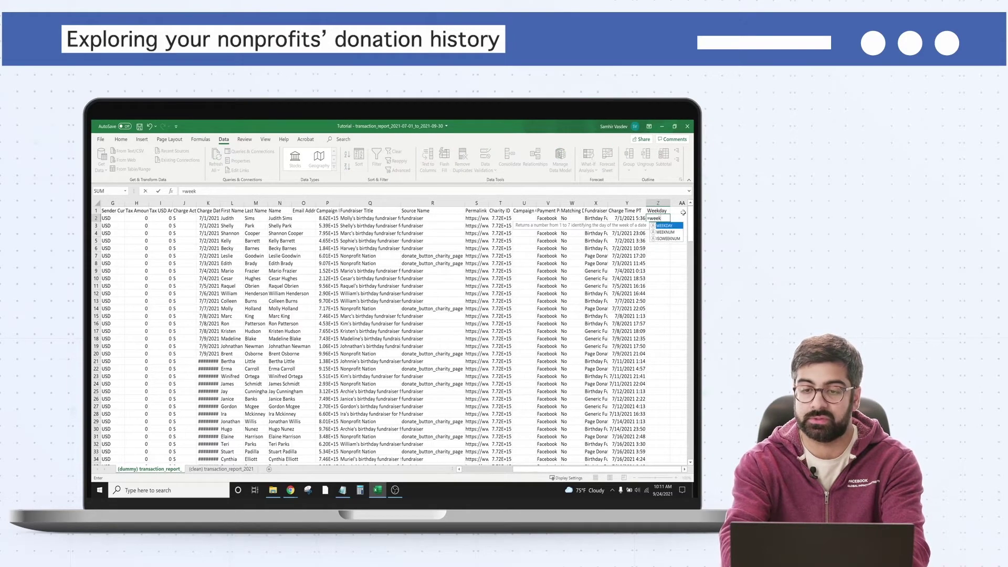
text(day()
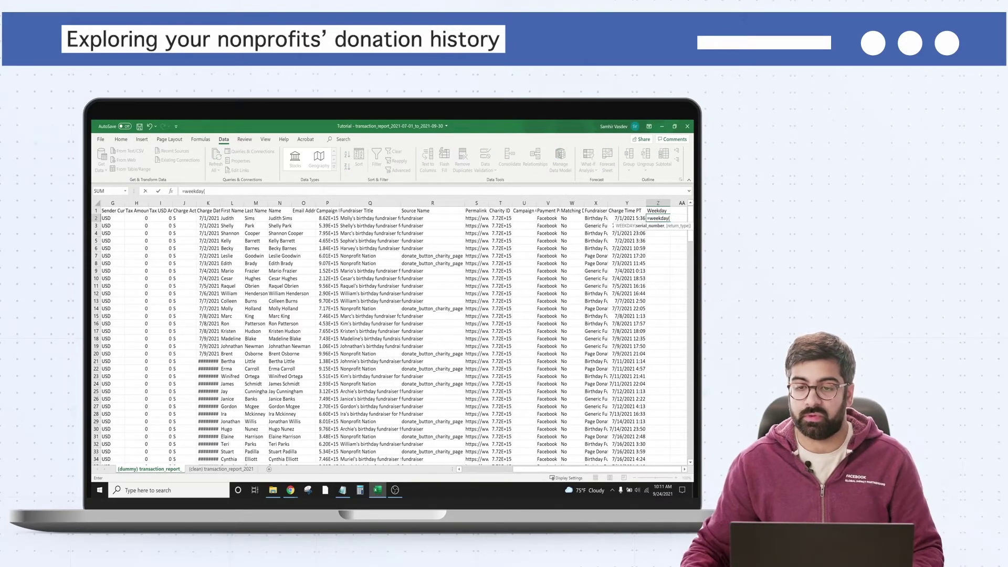
click(628, 219)
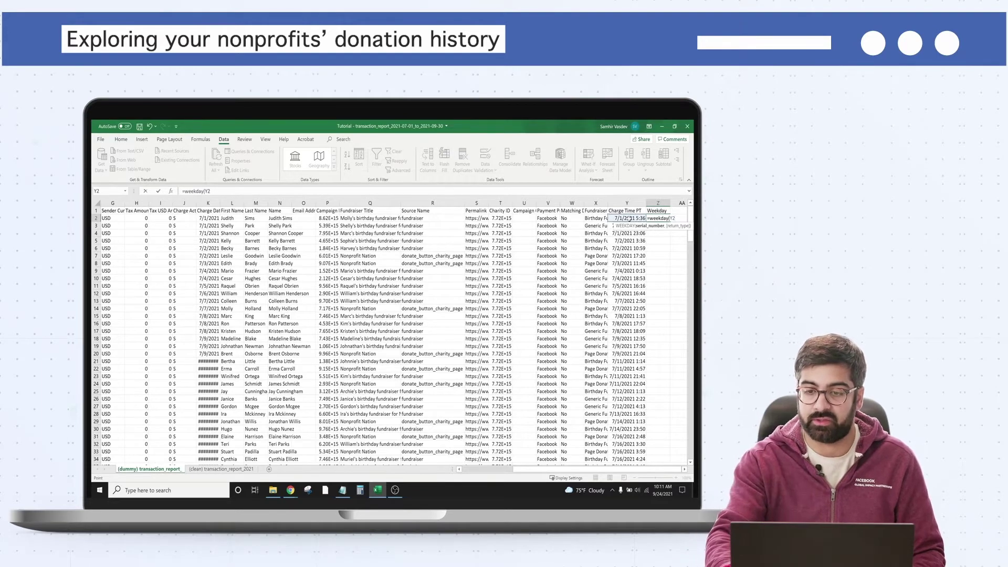
key(Return)
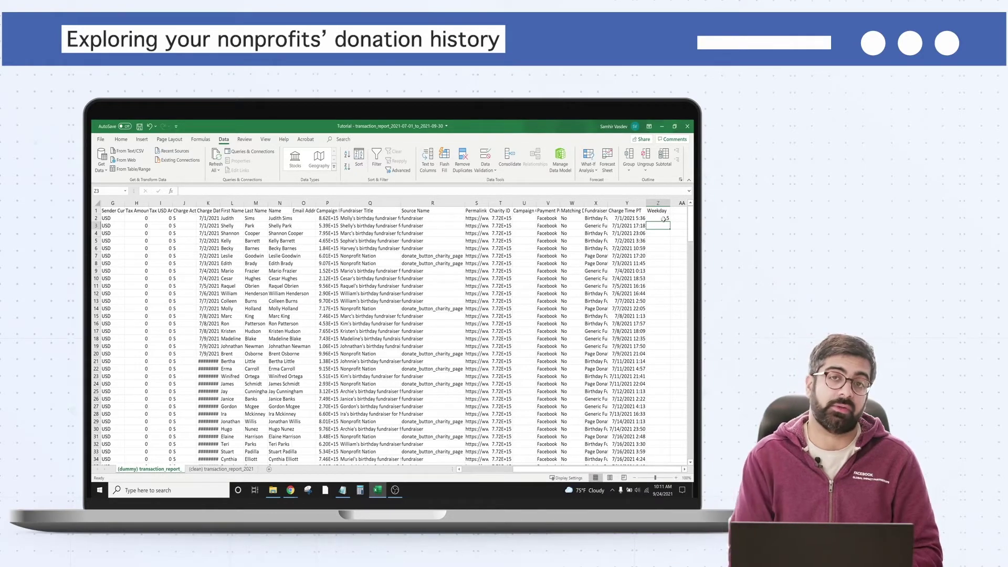
click(663, 218)
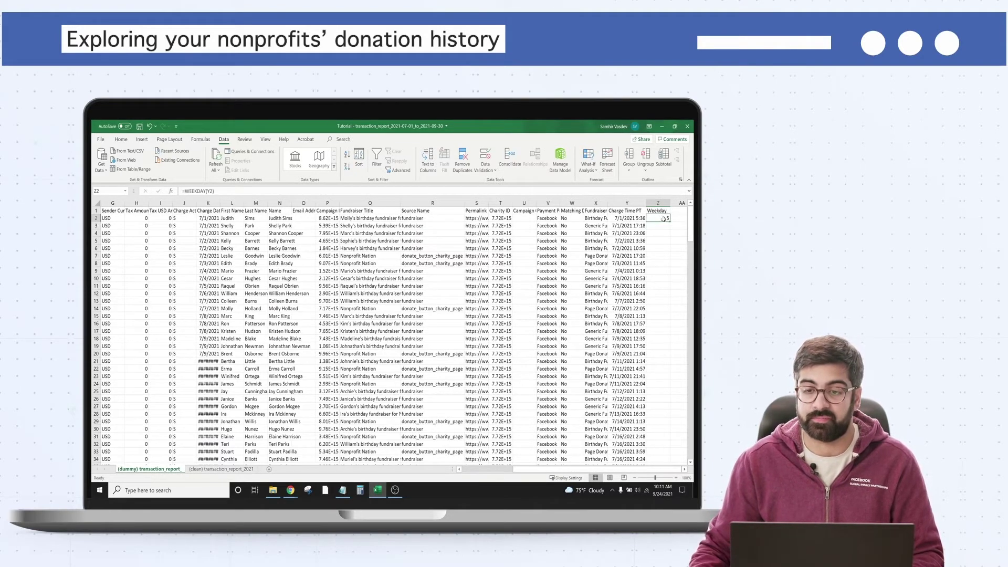
double_click(670, 221)
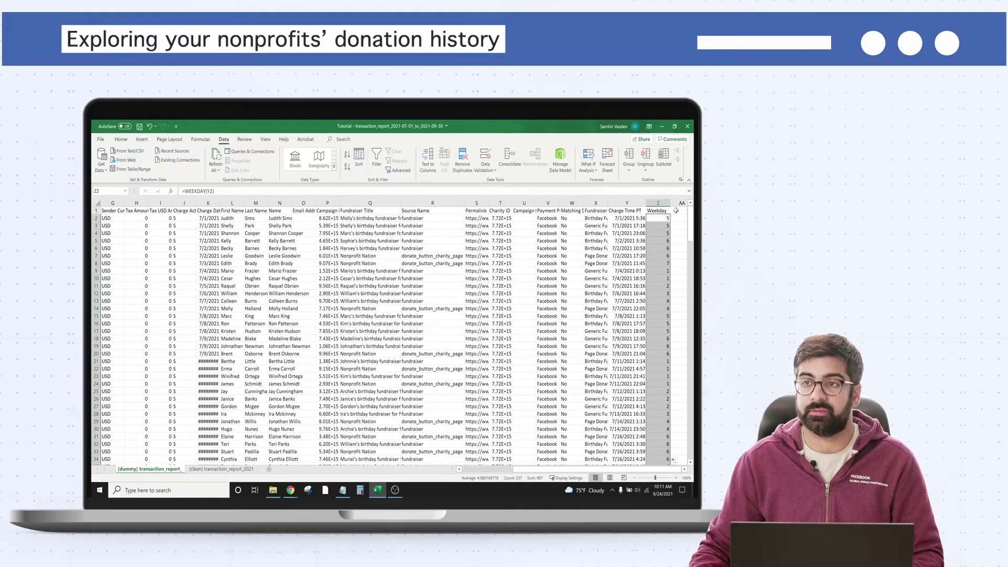
Add the header Hour in cell AA1.
click(675, 210)
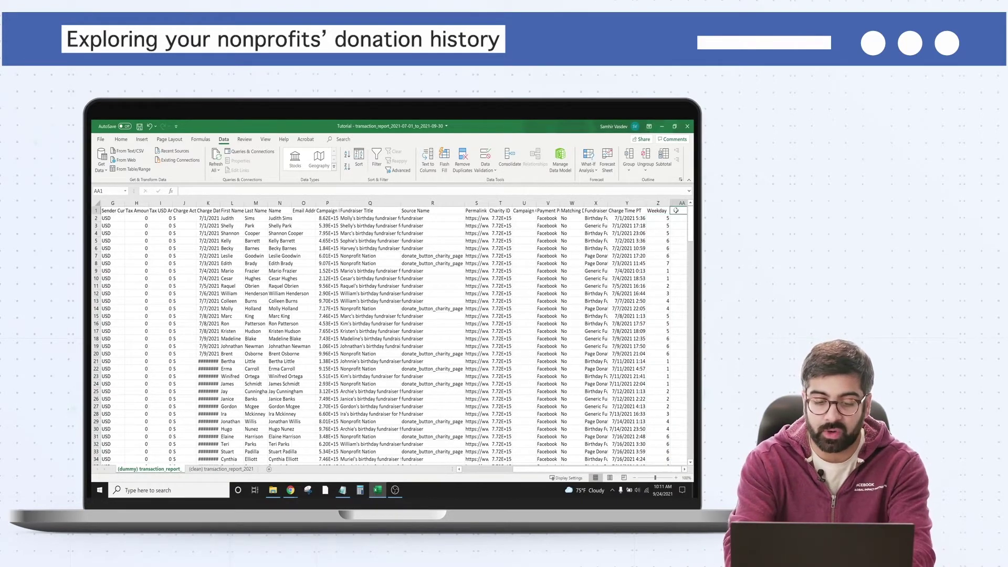
text(Hour)
key(Return)
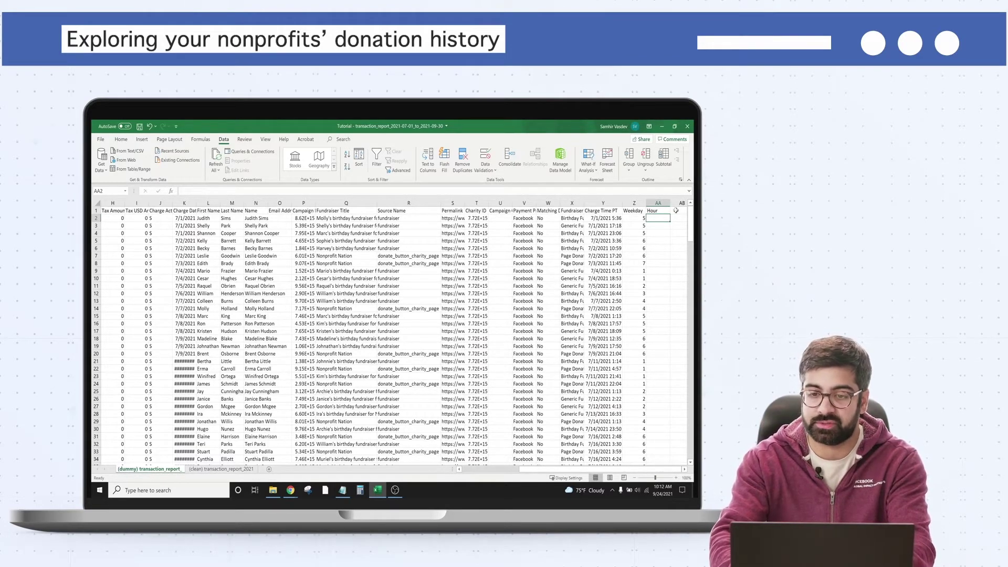
Enter =HOUR(Y2) in AA2 and copy it down the whole Hour column.
text(=)
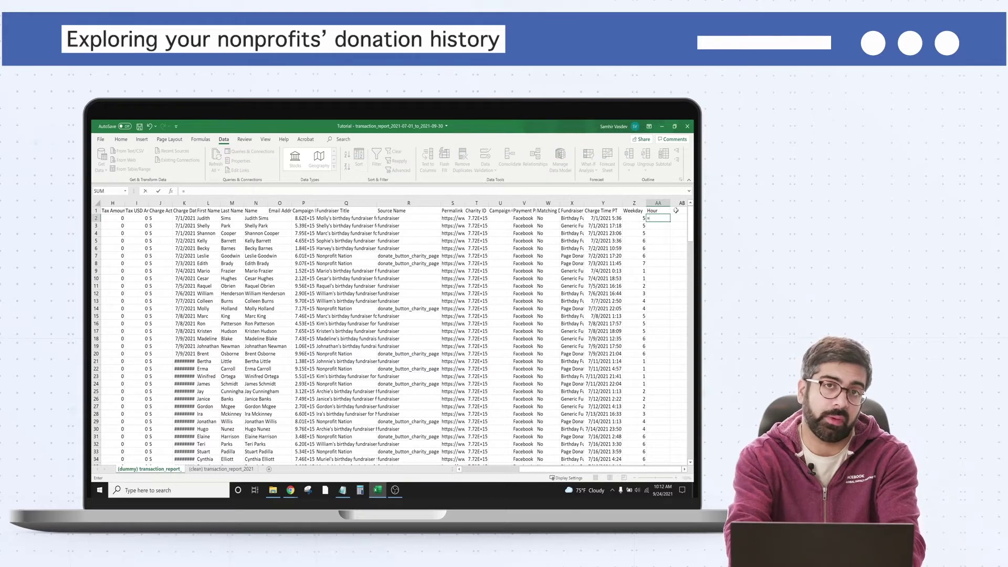
text(hour)
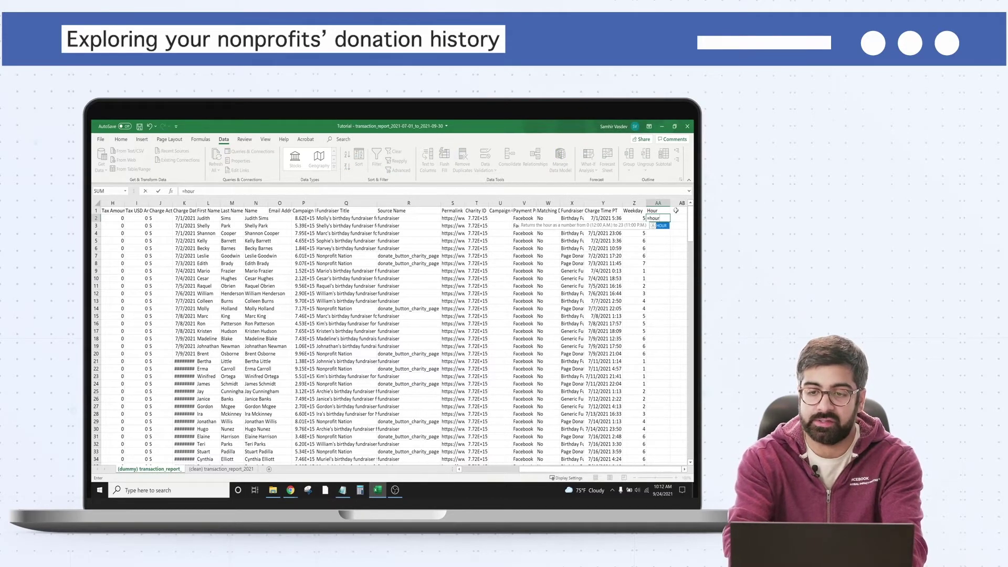
text(()
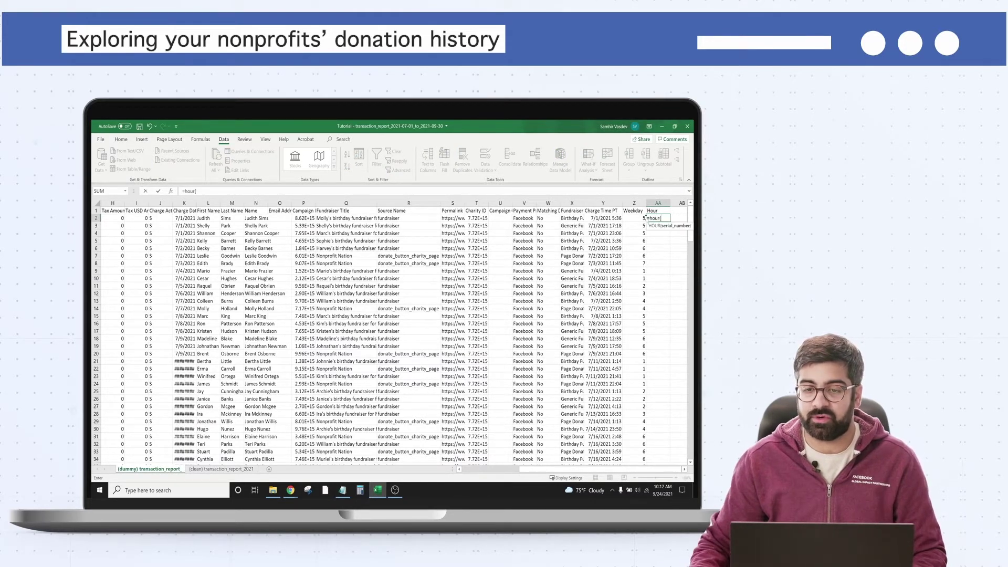
click(617, 219)
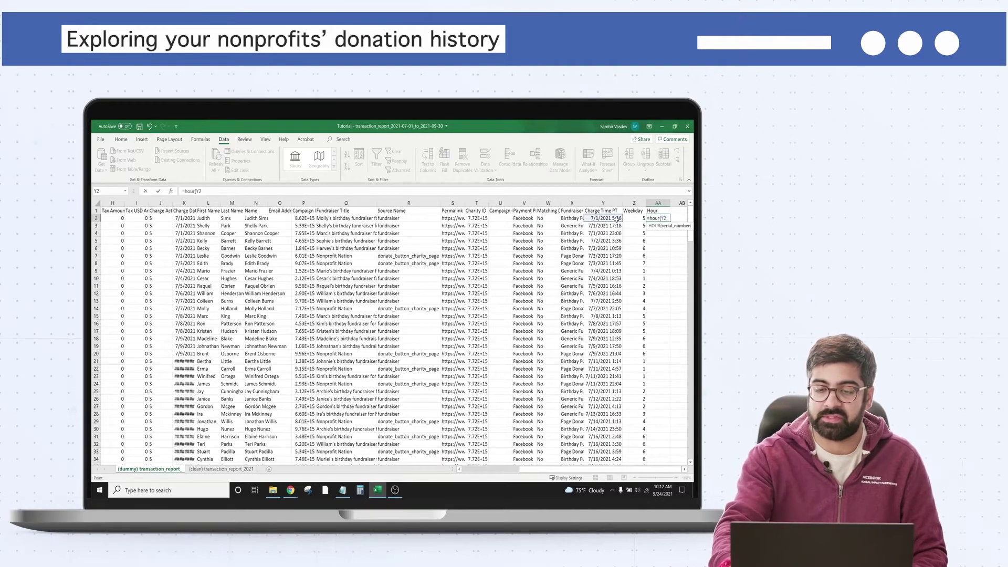
key(Return)
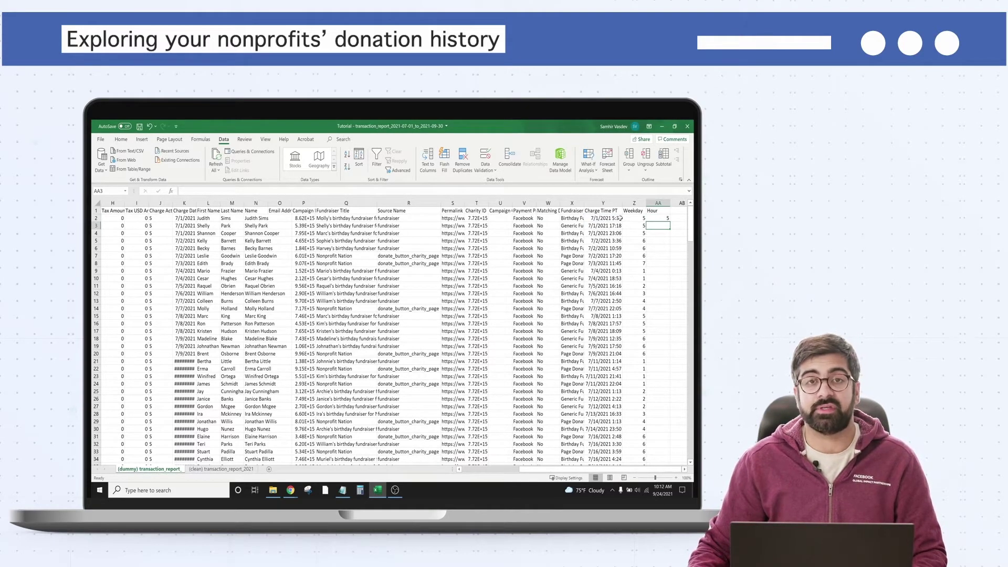
click(664, 217)
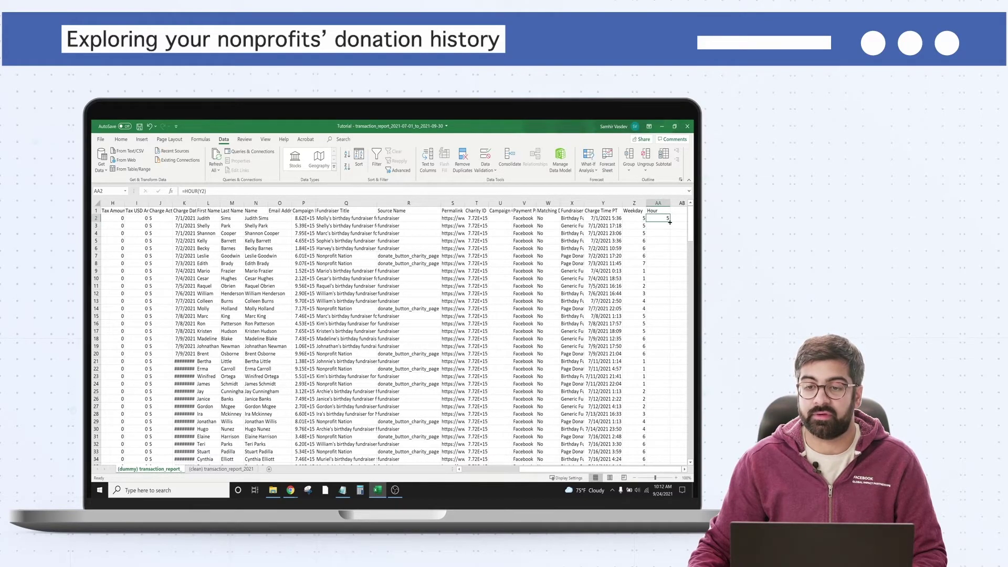
double_click(670, 221)
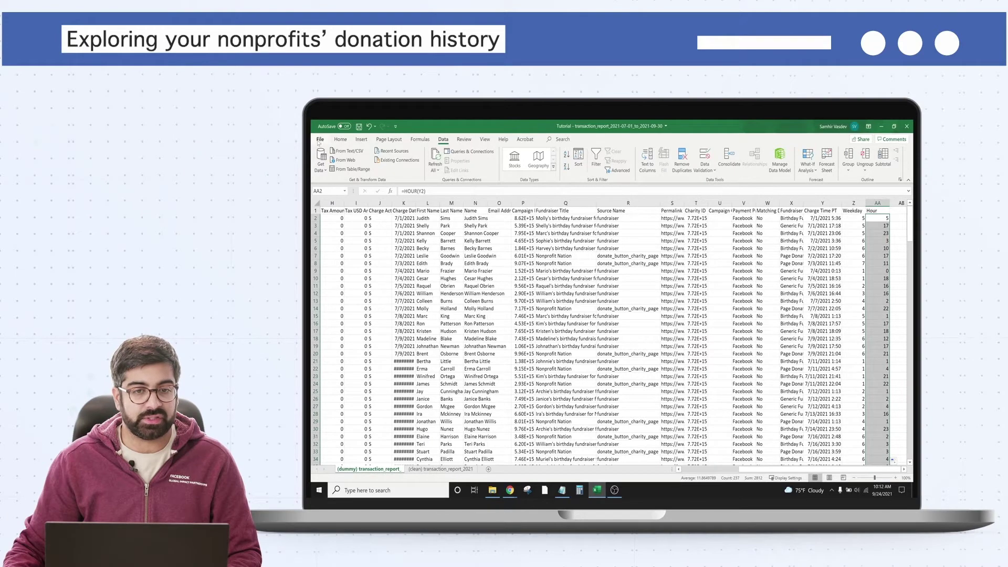
Open the full Save As dialog for the workbook through File > Save As > More options.
click(319, 139)
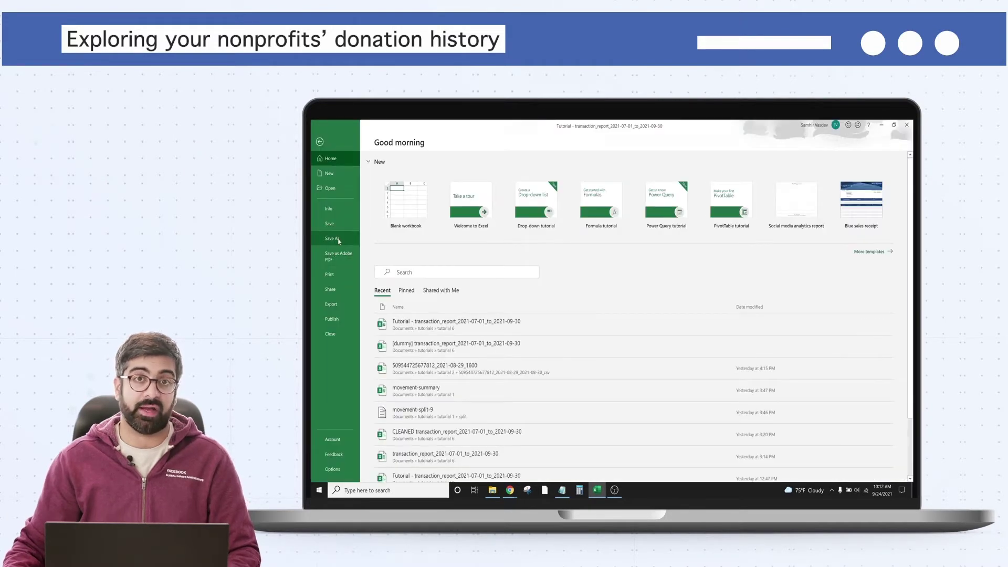
click(338, 240)
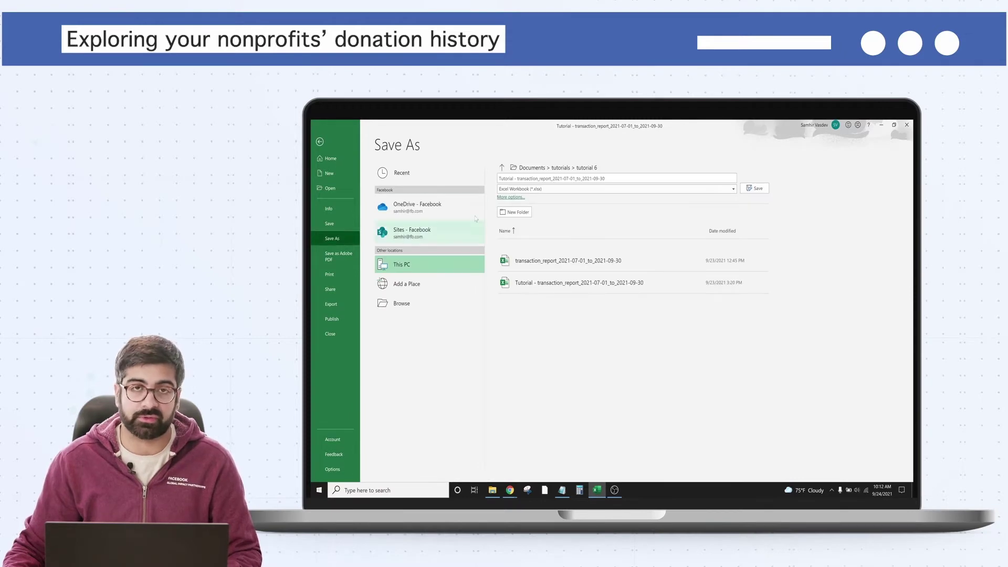
click(513, 198)
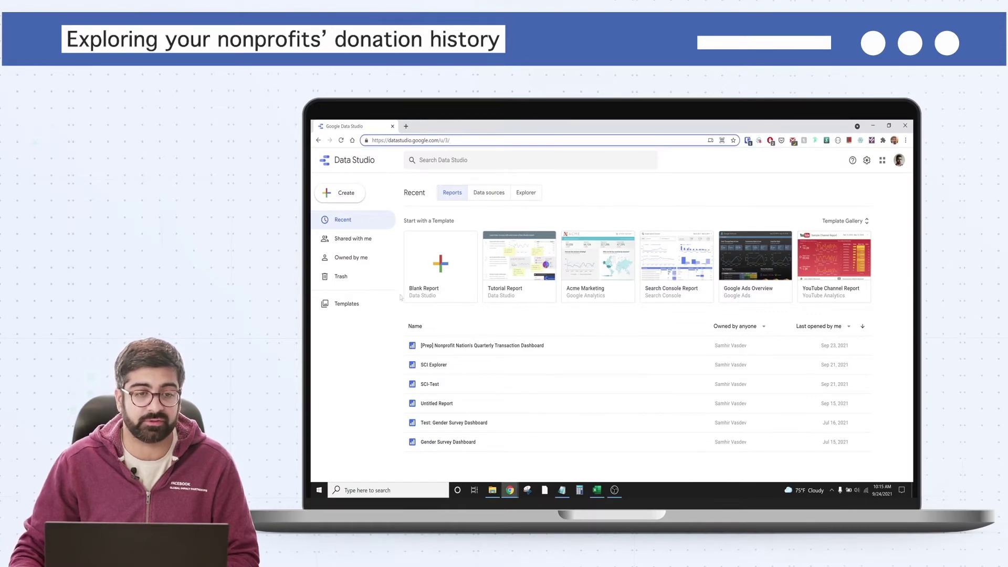
Create a new data source from the Create menu.
click(353, 198)
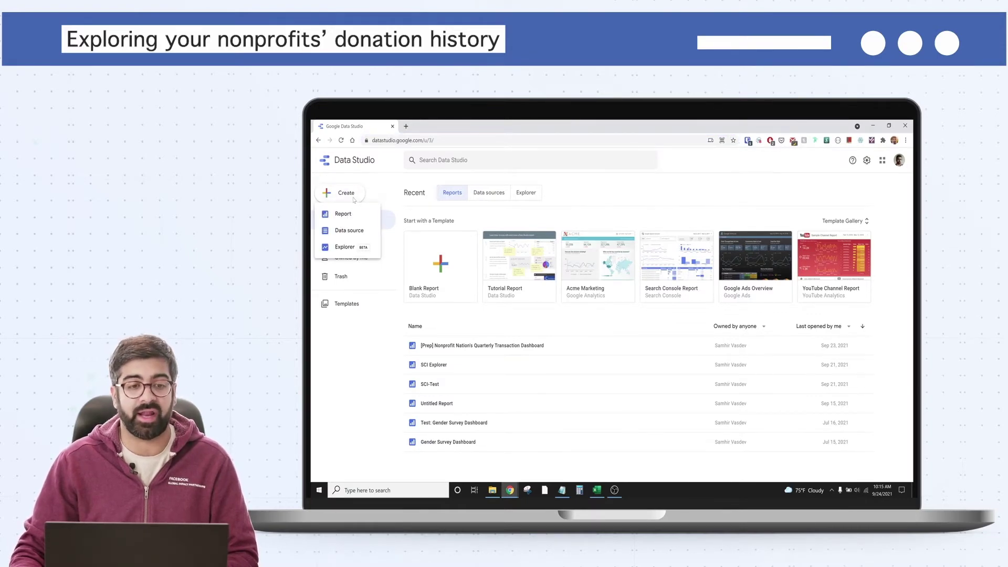
click(349, 231)
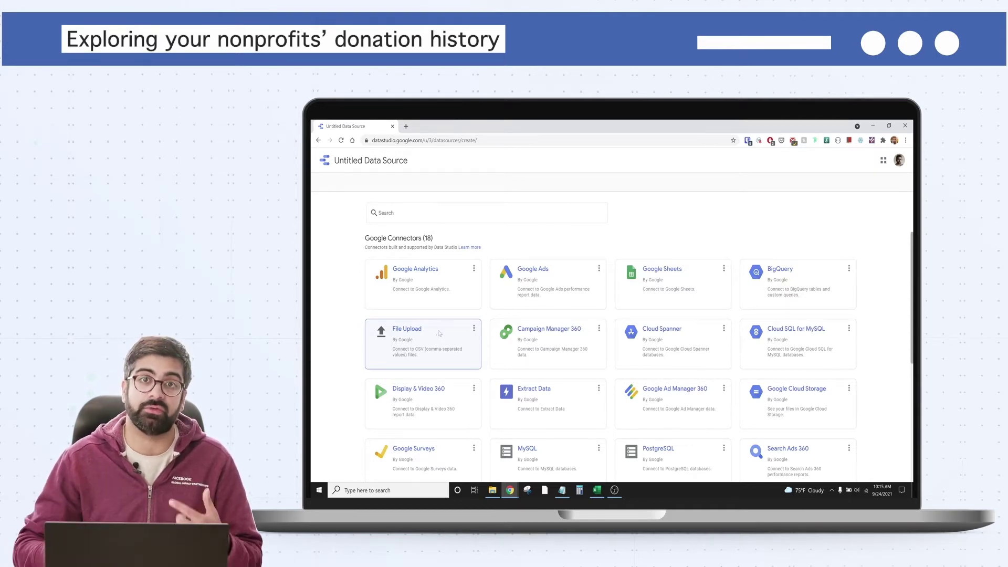
Upload CLEANED transaction_report_2021-07-01_to_2021-09-30.csv from Explorer into the File Upload connector.
click(439, 334)
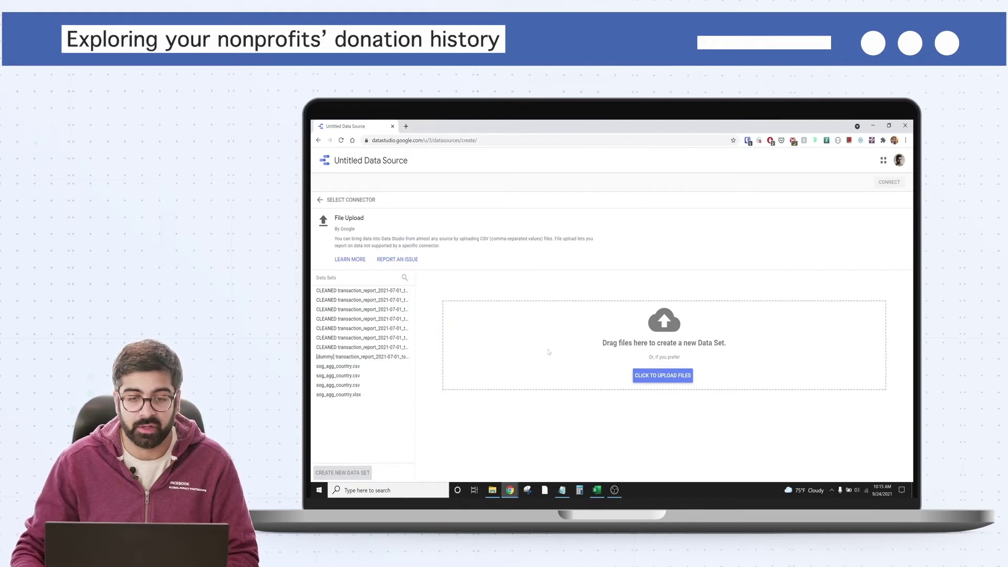
click(663, 375)
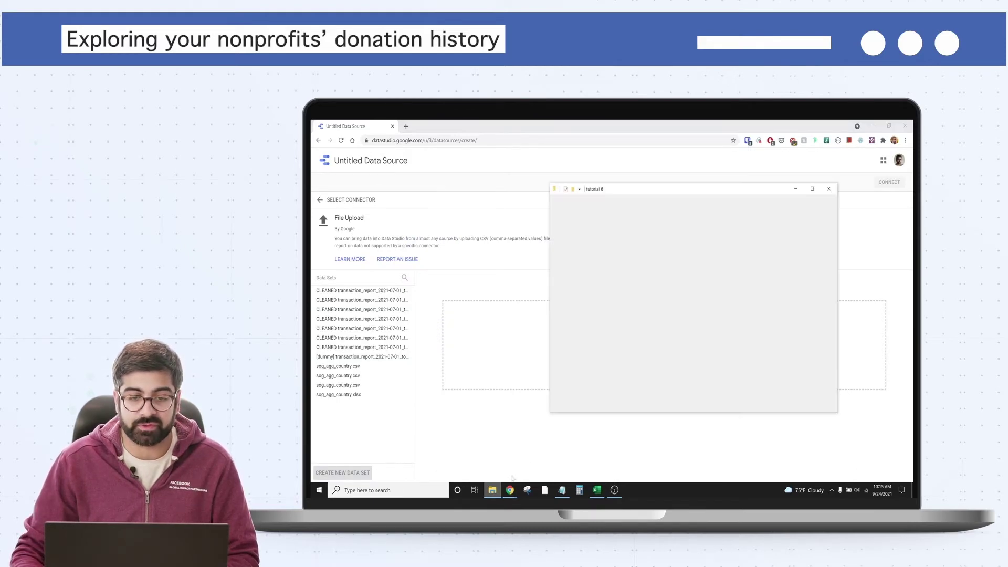
drag(682, 195, 430, 197)
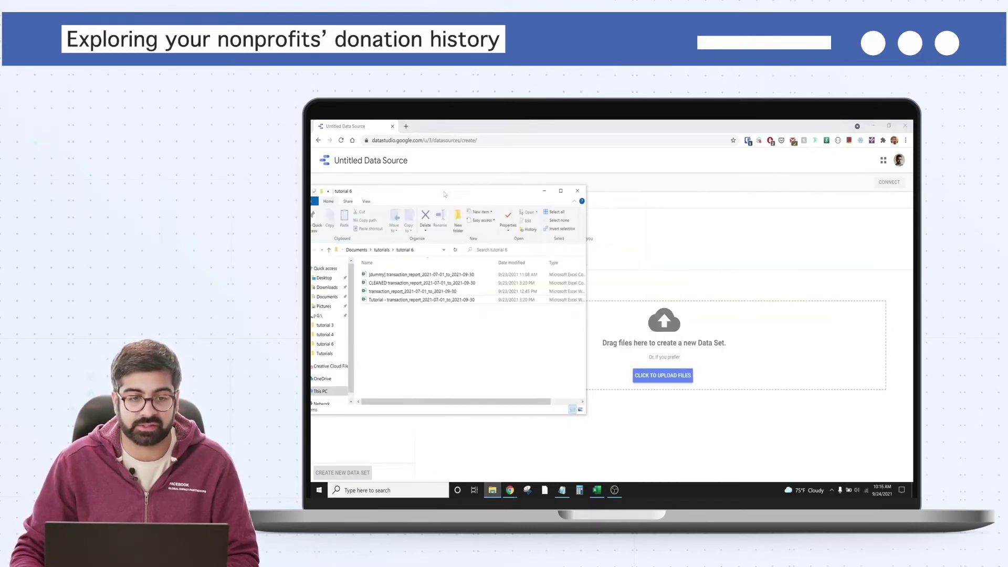
click(431, 283)
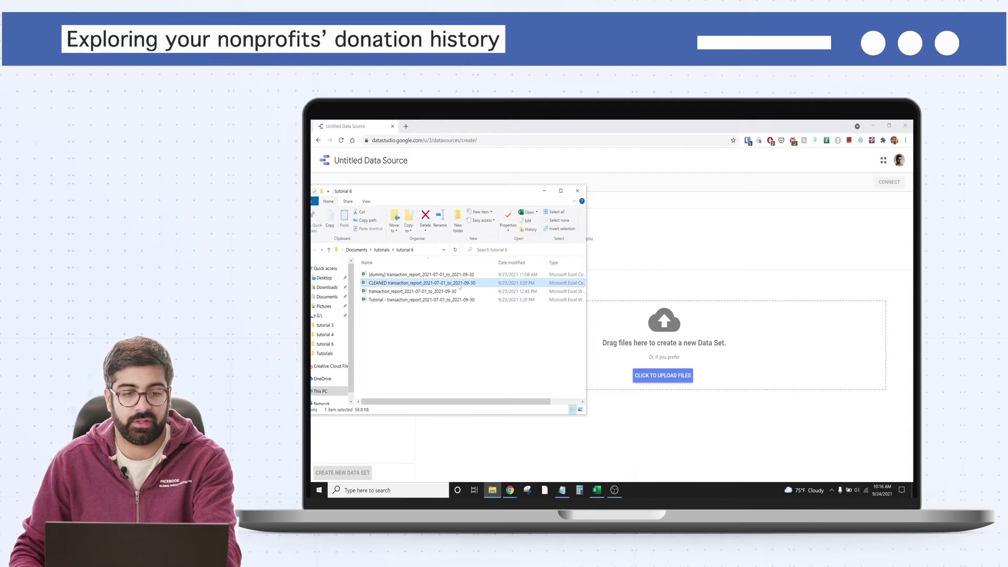
drag(459, 286, 683, 331)
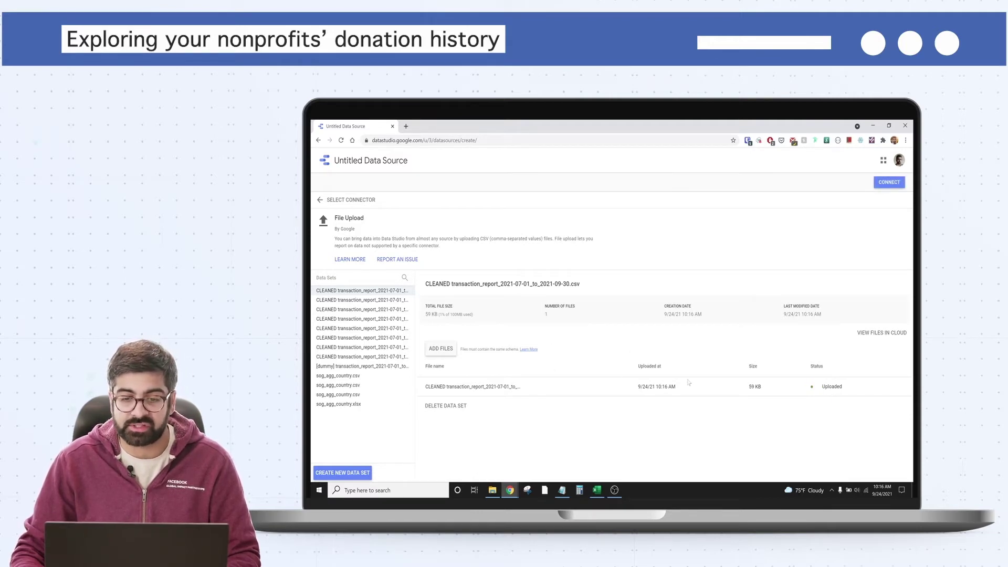
Connect the uploaded data and set Donation Amount and Net Payout Amount to USD currency.
click(887, 183)
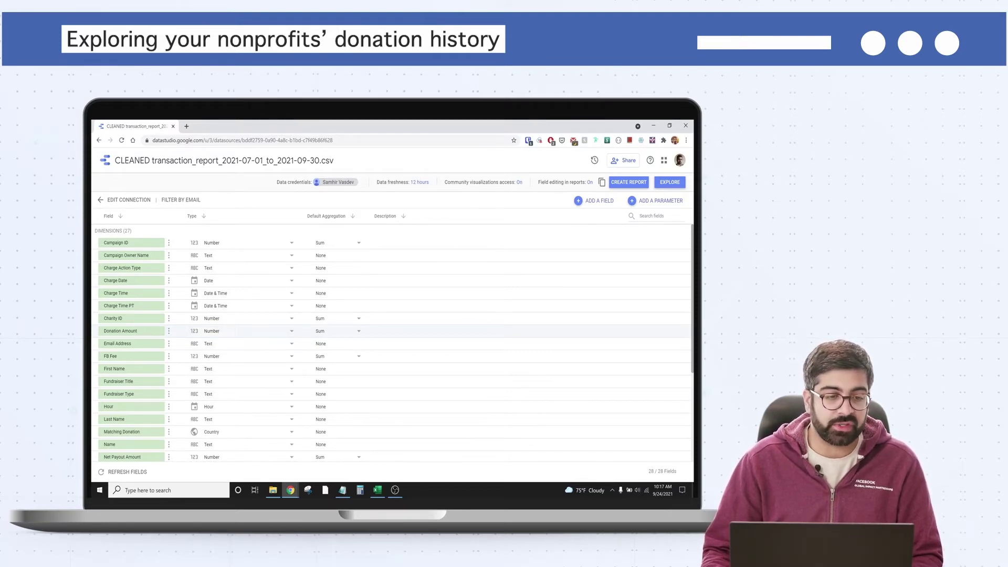
click(230, 332)
mouse_move(292, 412)
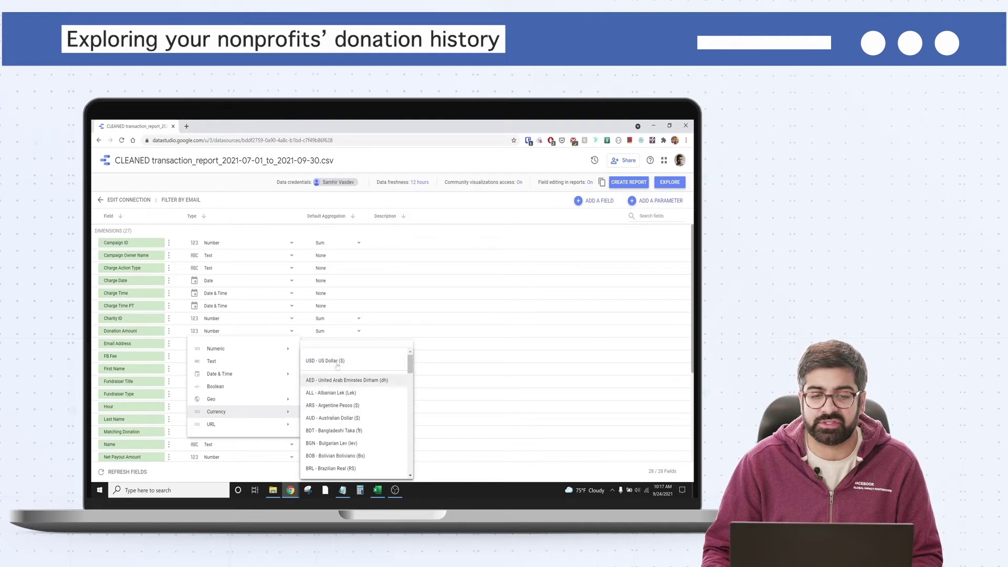
click(338, 361)
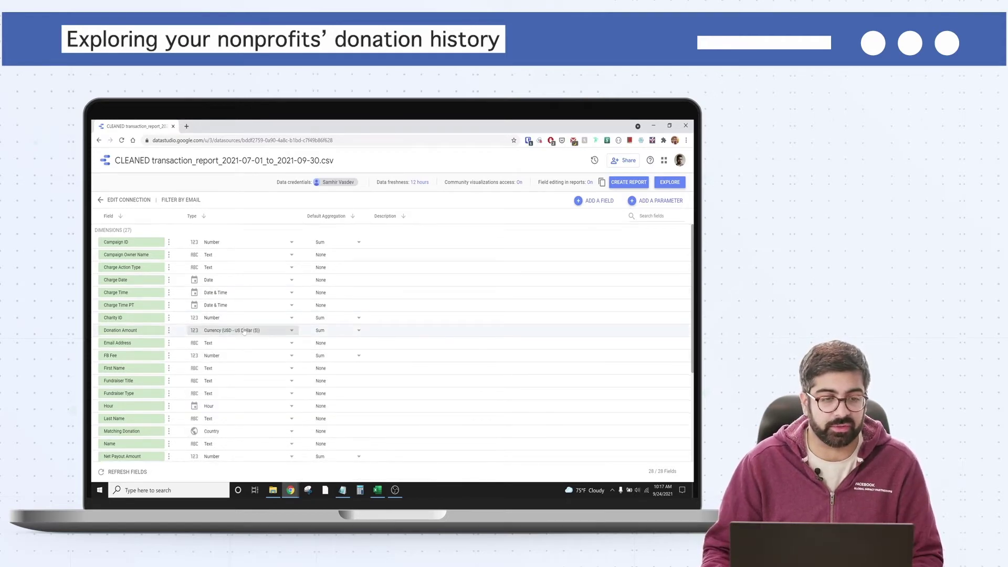
scroll(218, 348, down, 3)
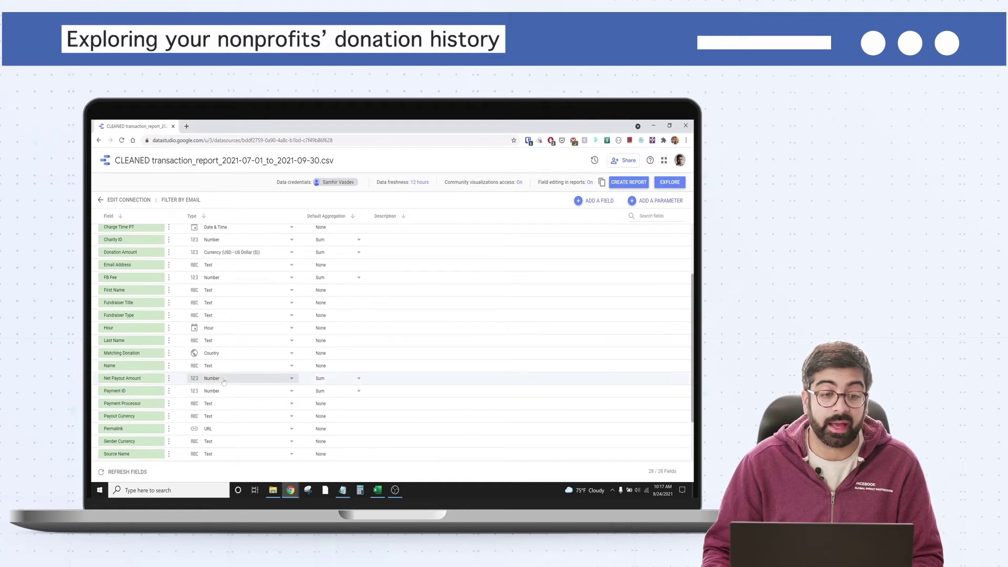
click(224, 379)
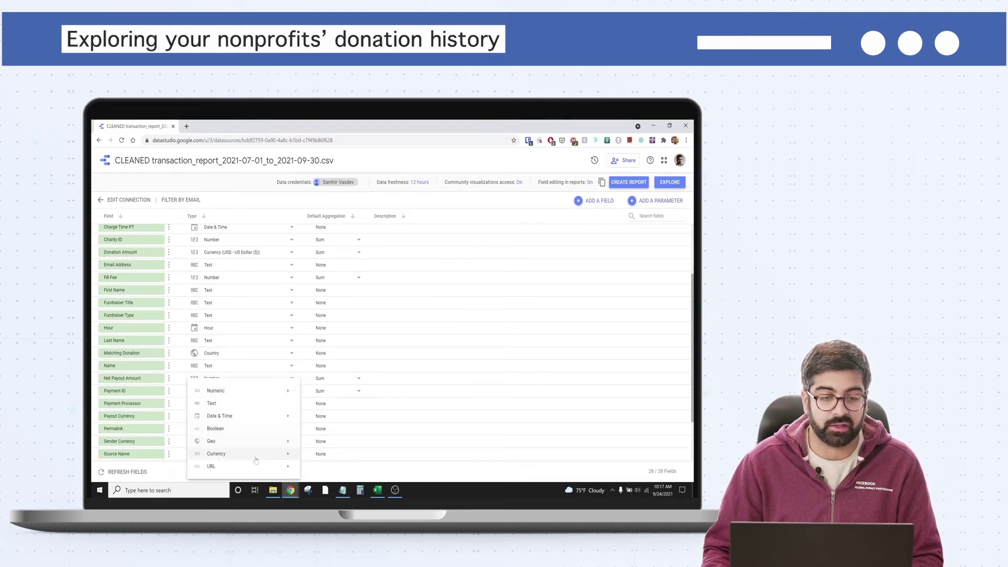
mouse_move(265, 460)
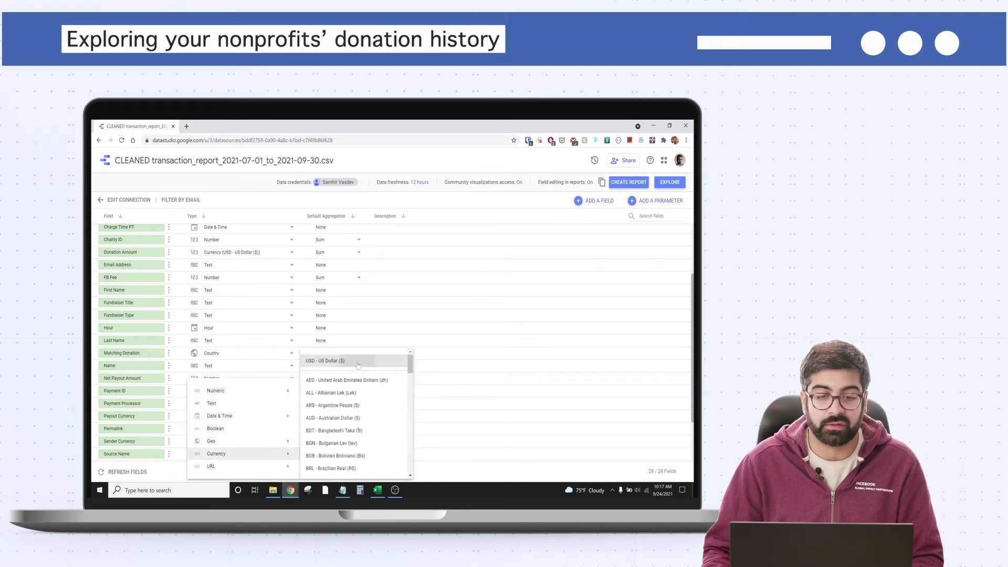
click(336, 361)
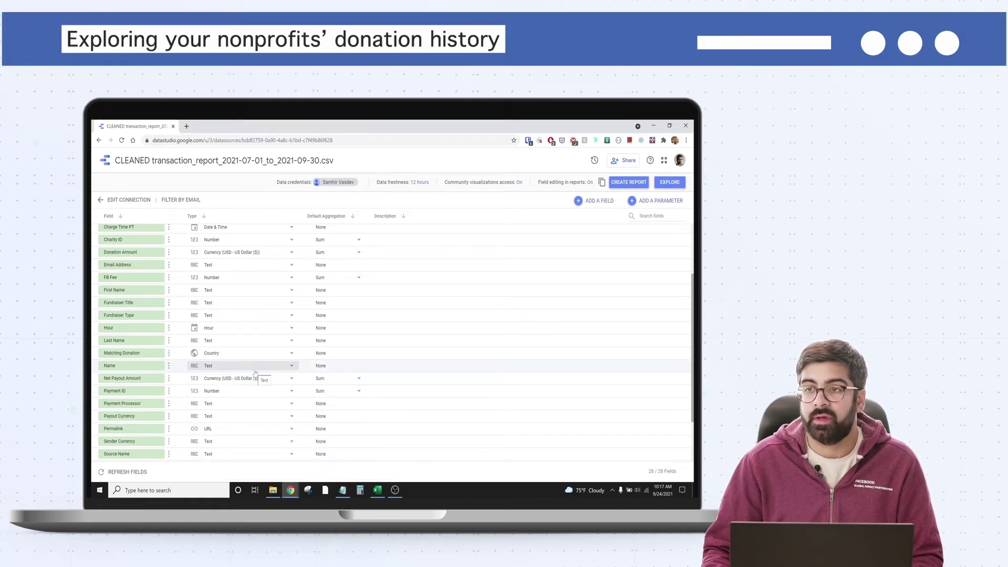
Make Weekday a plain Number field, then create a report from the data source.
scroll(247, 399, down, 3)
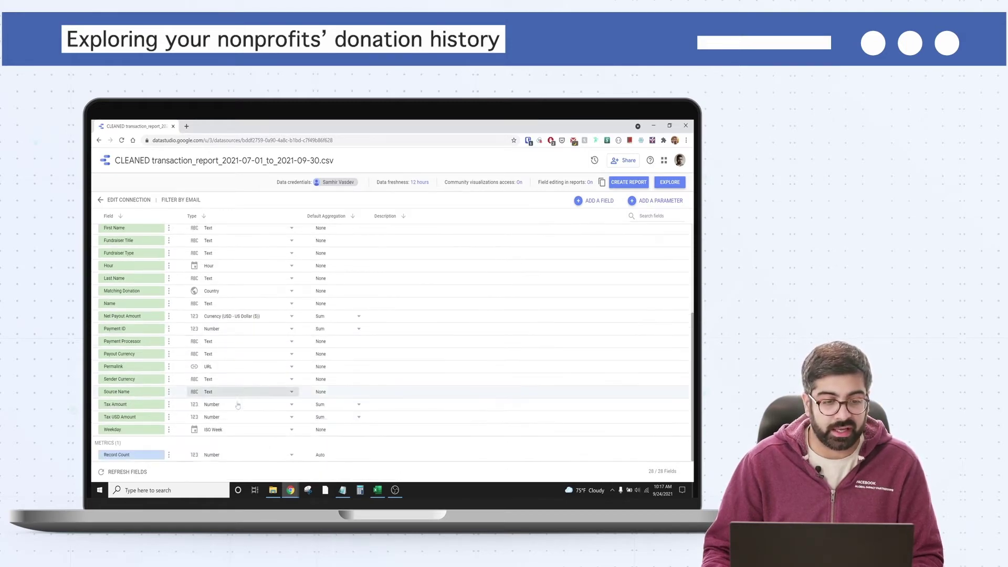
click(235, 432)
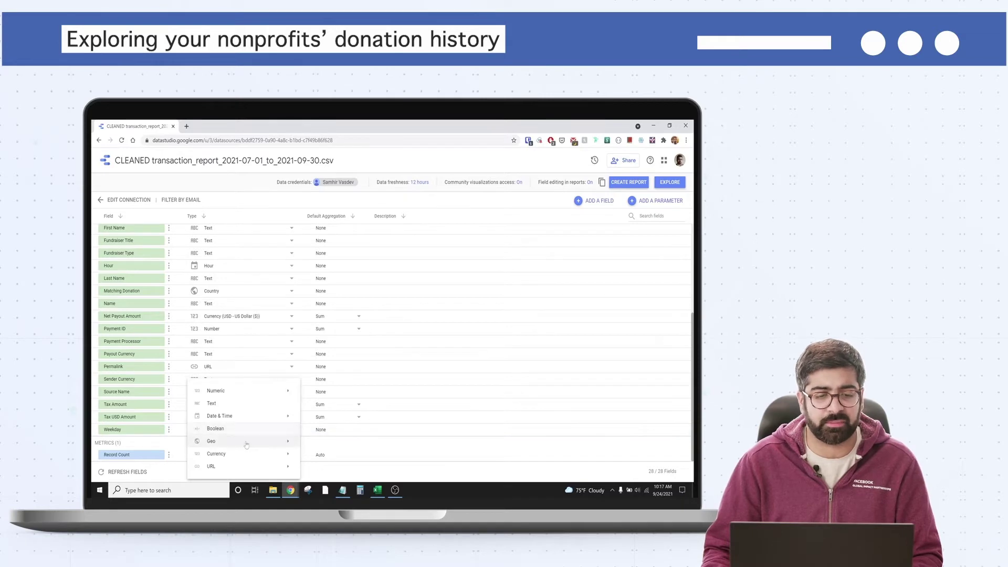
mouse_move(269, 393)
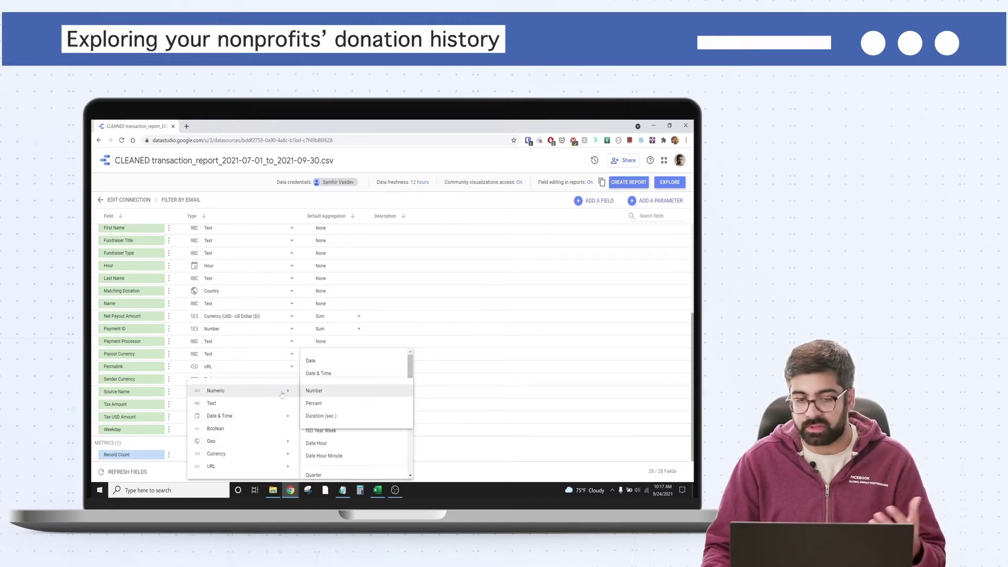
click(328, 391)
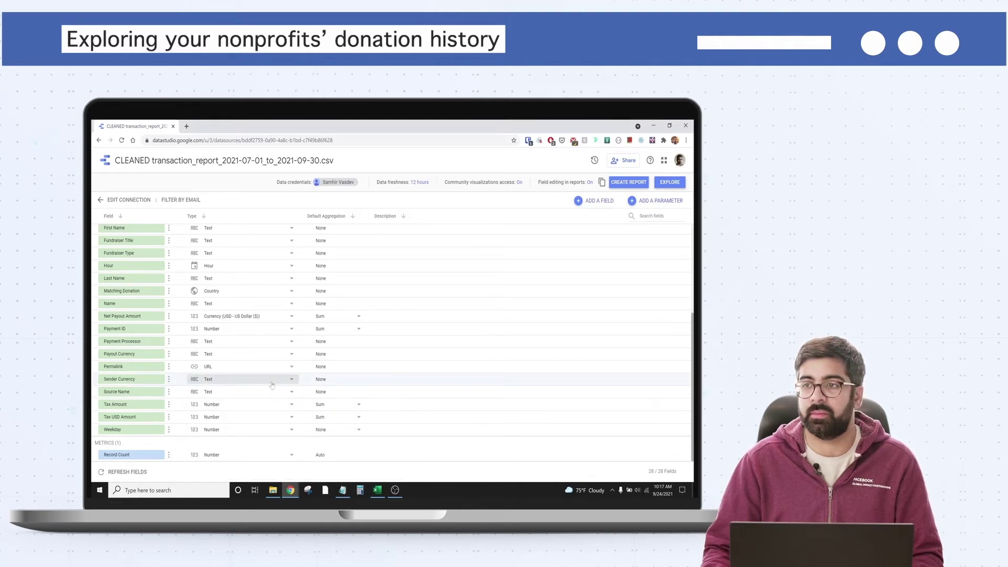
scroll(288, 392, up, 3)
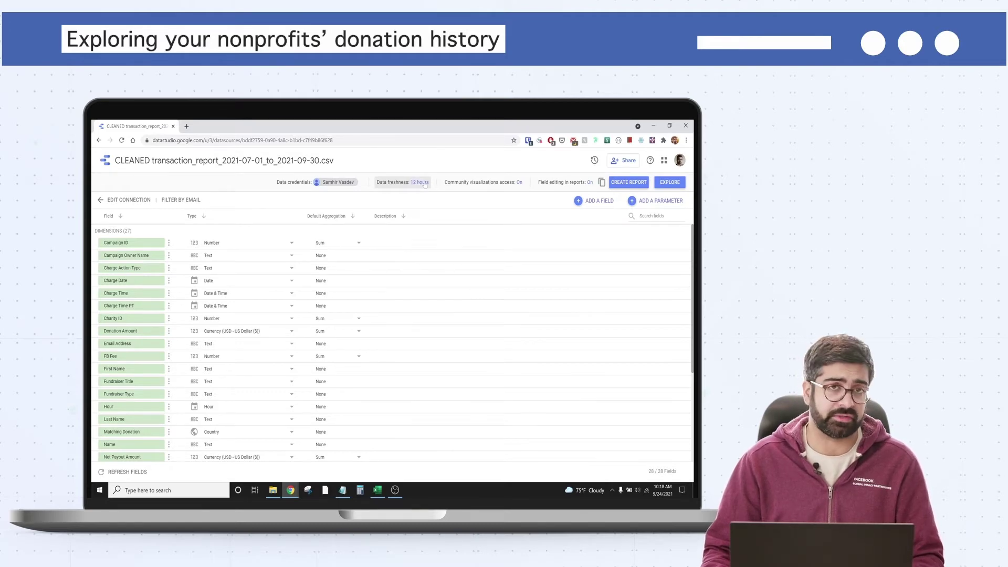
click(633, 183)
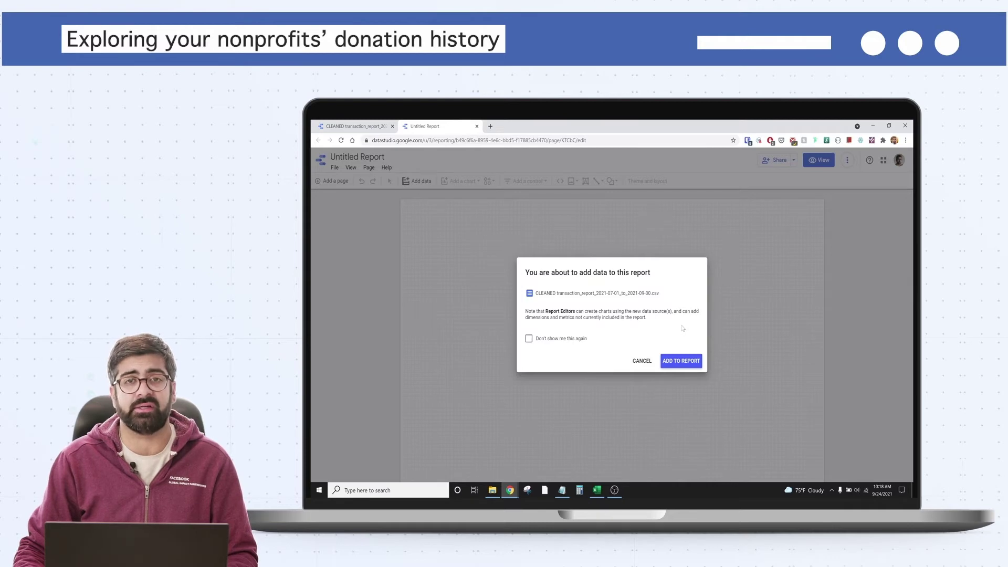
Add the cleaned data to the report and title it Nonprofit Nation's Quarterly Transaction Dashboard.
click(681, 361)
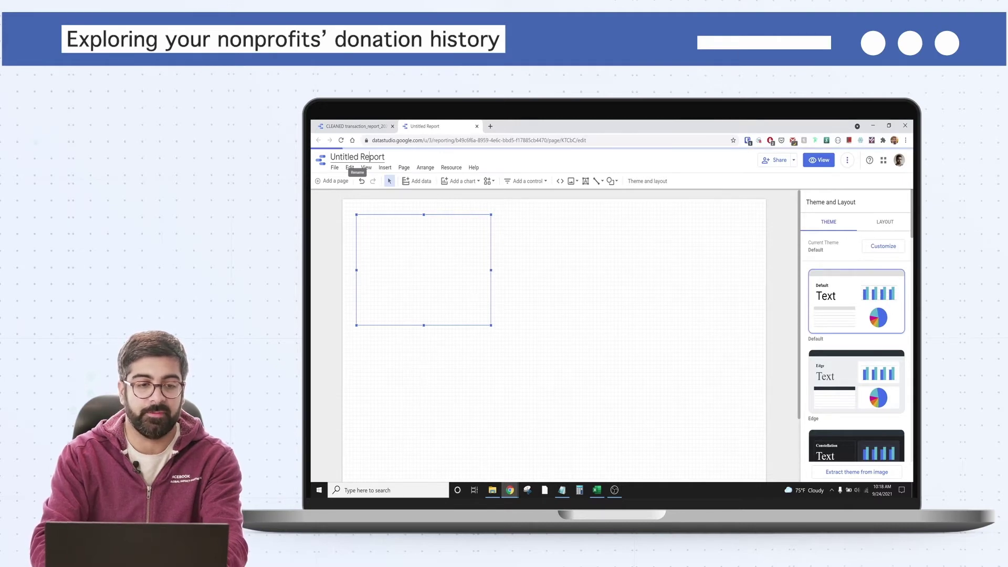
click(369, 156)
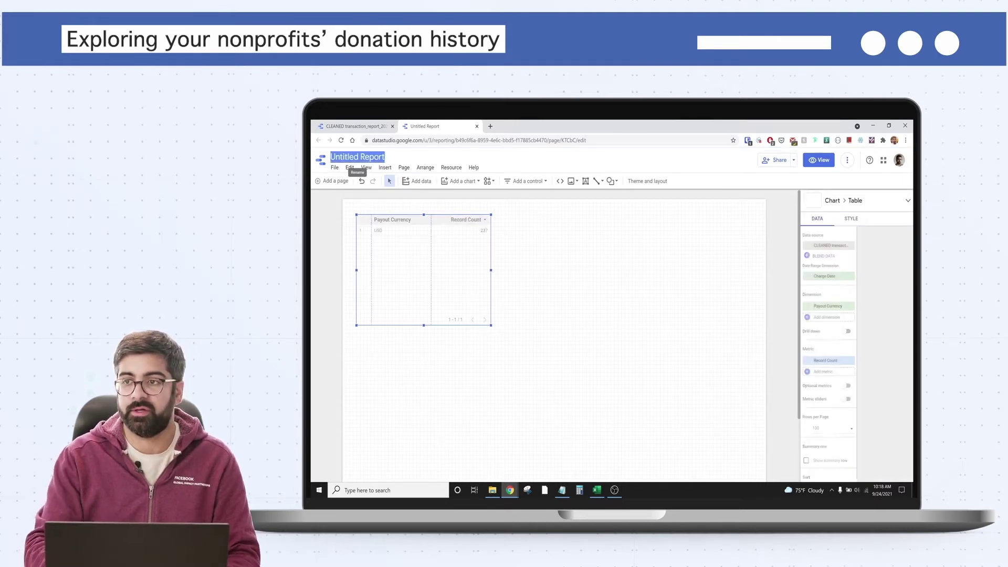
text(N)
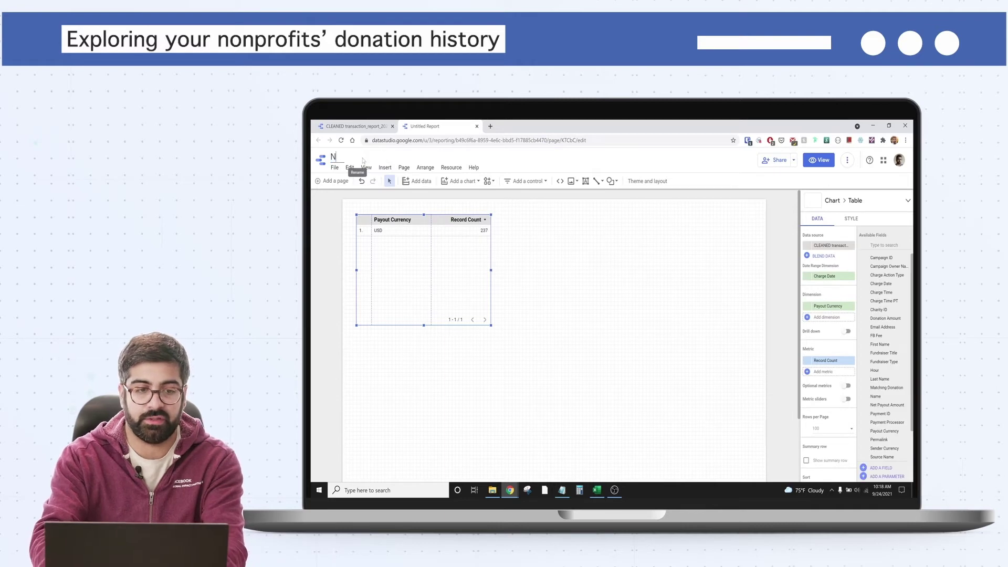
text(onprofit Natoin's)
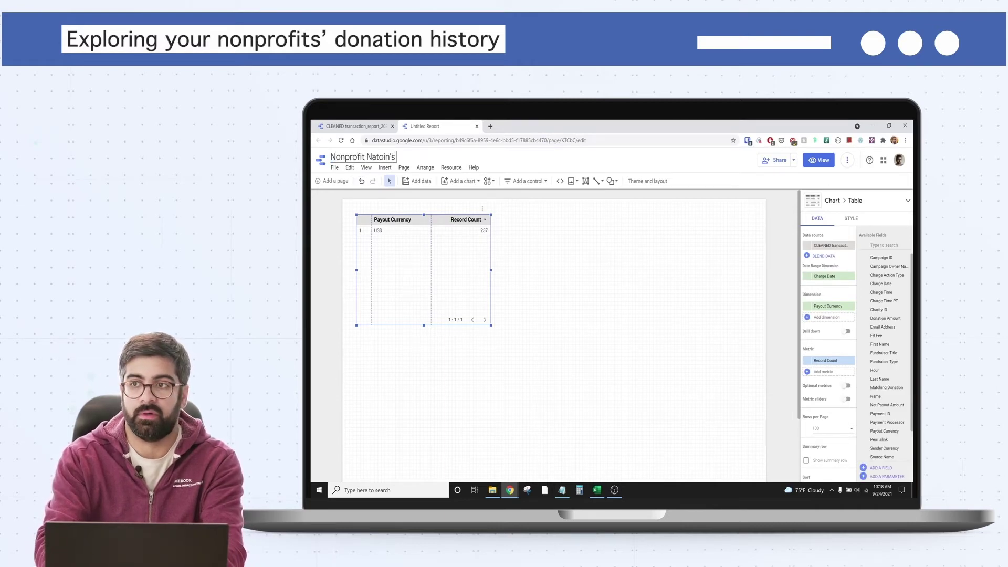
text( Quarter)
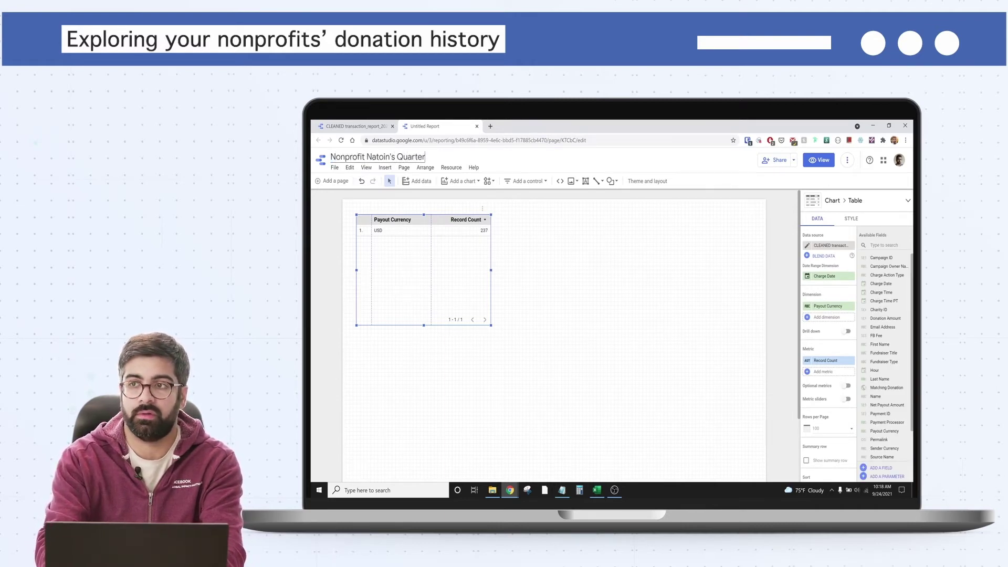
text(ly Transaction Dasbh)
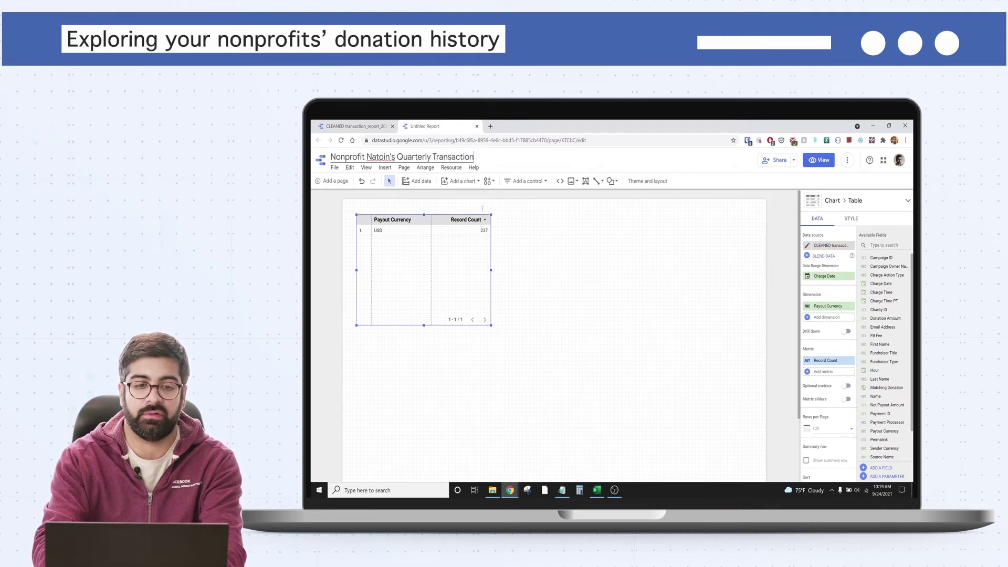
key(BackSpace)
key(BackSpace)
text(hboard)
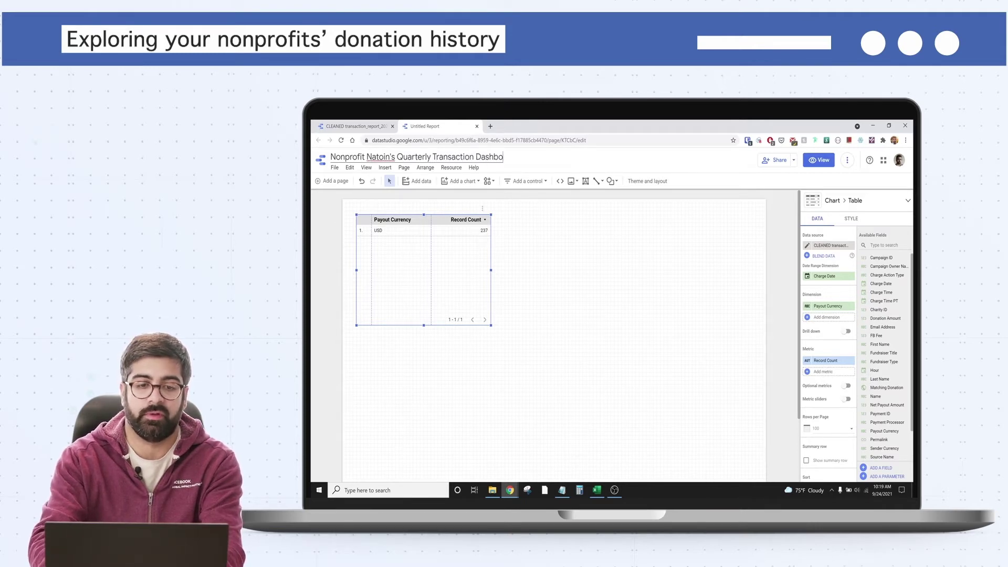
key(ctrl+Left)
key(ctrl+Left)
key(ctrl+Left)
key(ctrl+Left)
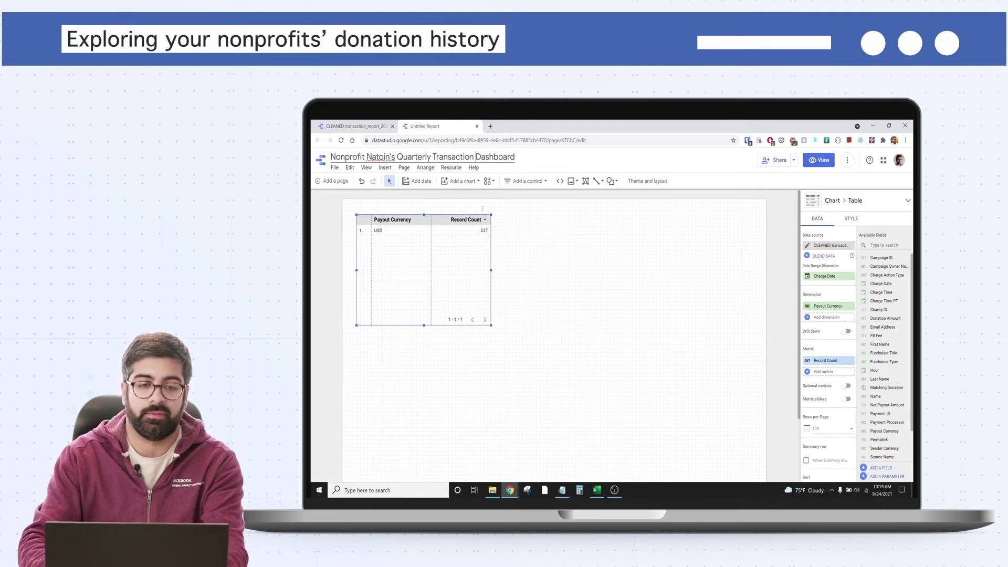
click(386, 156)
key(BackSpace)
key(Right)
text(o)
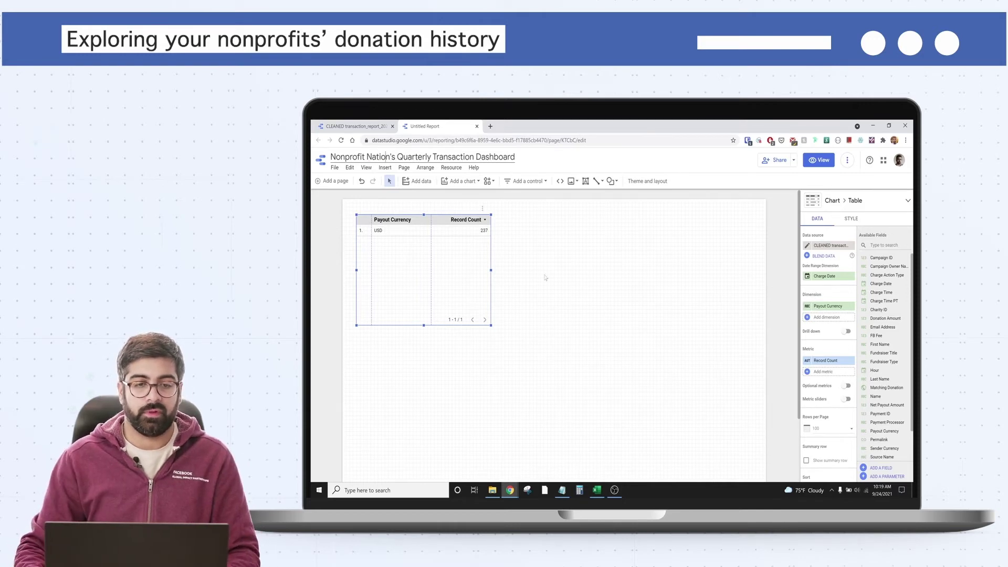
click(545, 277)
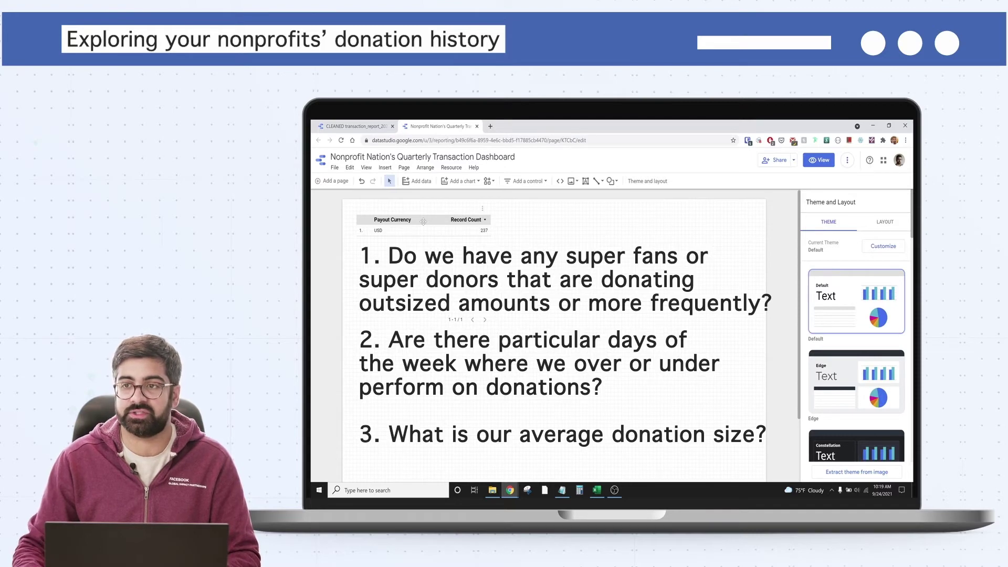
click(441, 218)
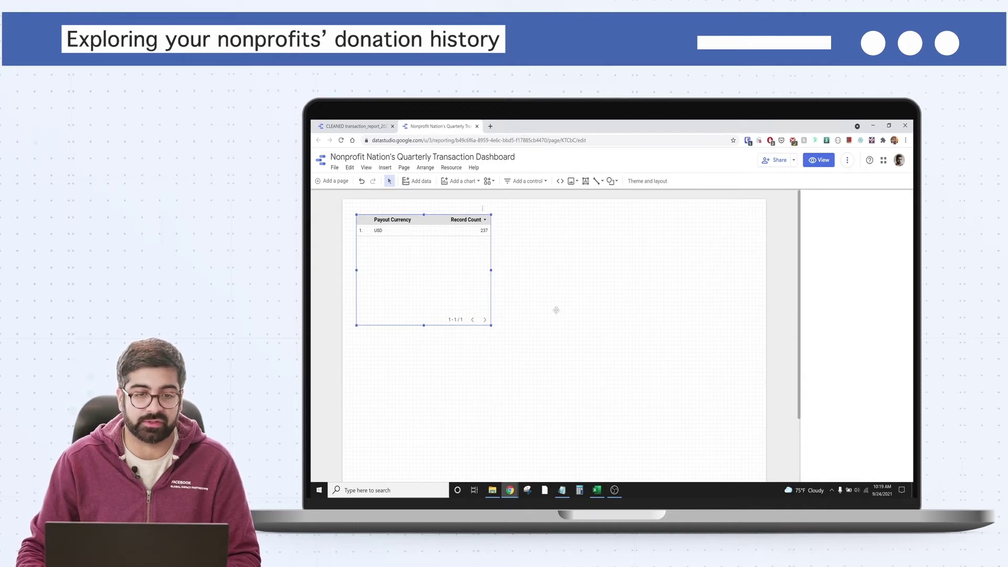
Remove the default table and draw a new table on the left of the page.
click(429, 224)
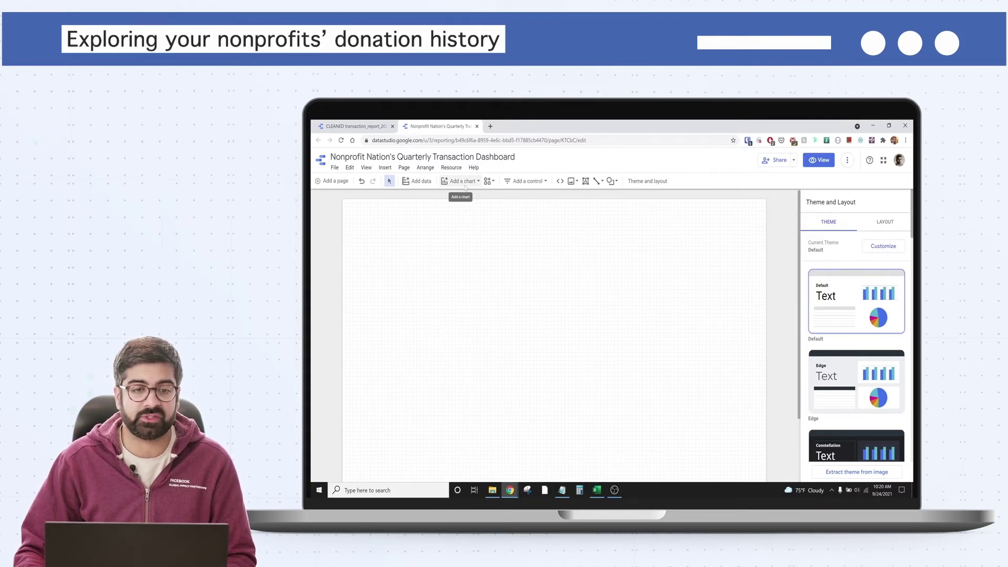
click(462, 181)
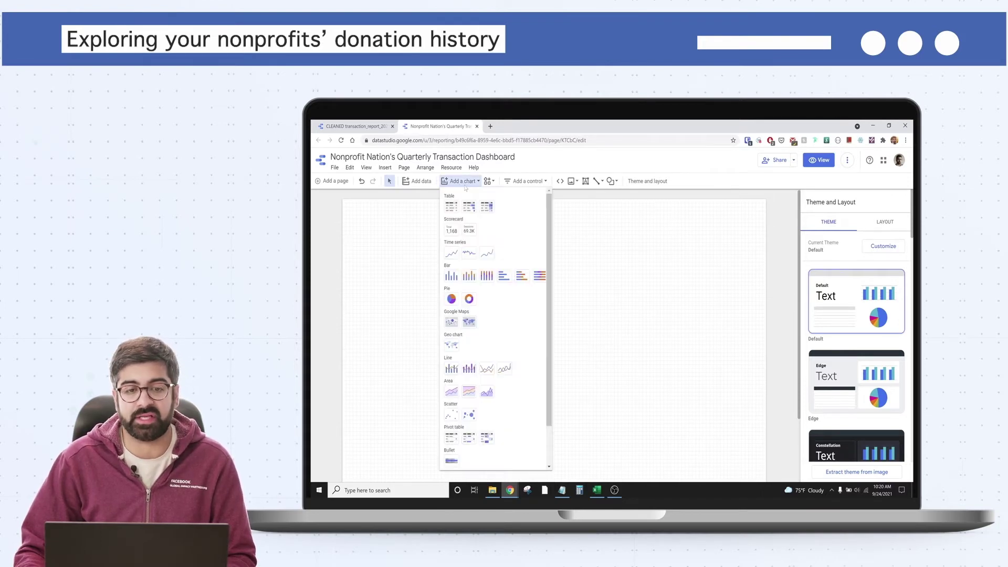
click(452, 210)
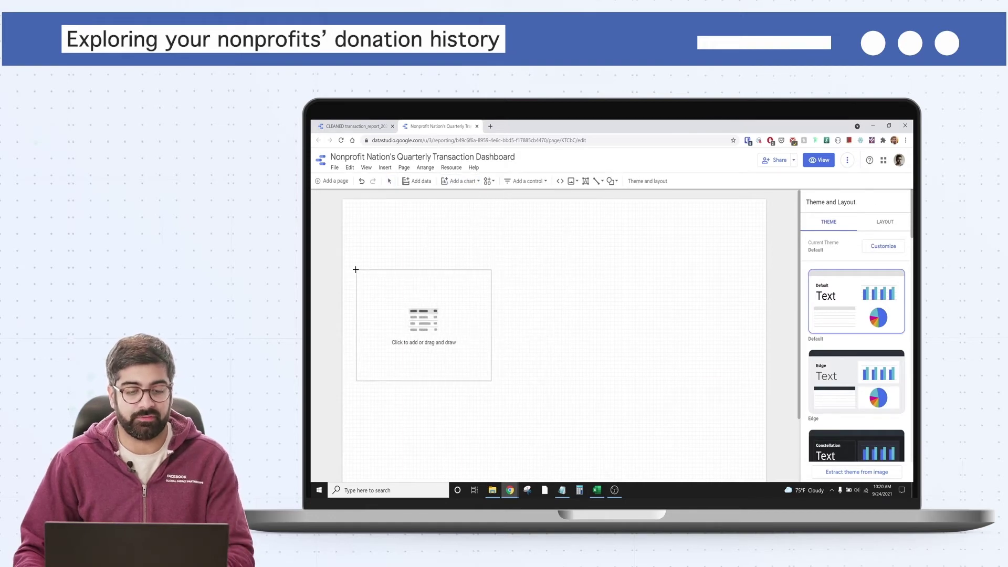
mouse_move(355, 265)
mouse_down()
mouse_move(473, 383)
mouse_move(490, 375)
mouse_up()
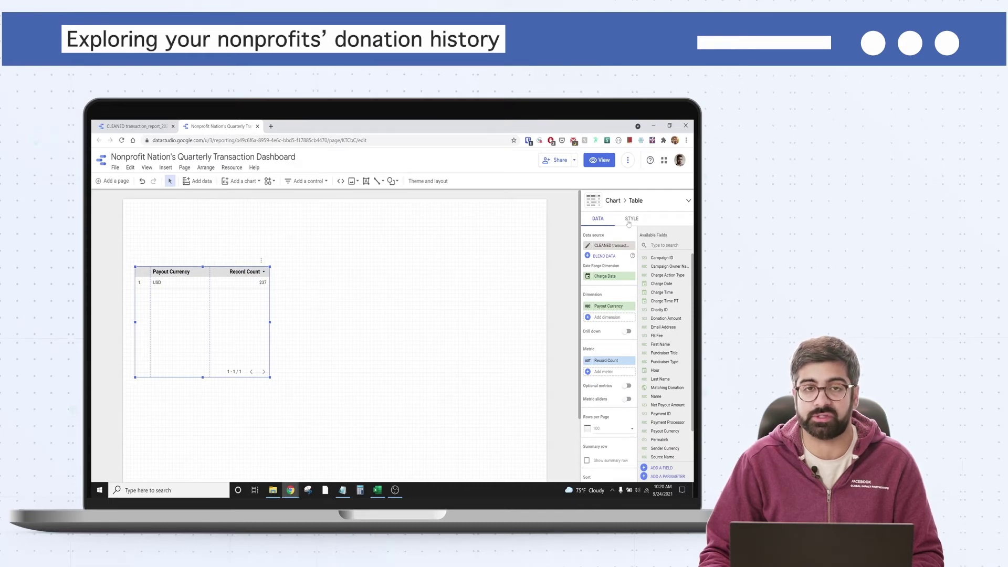
Swap the table's dimension from Payout Currency to Fundraiser Title.
click(629, 222)
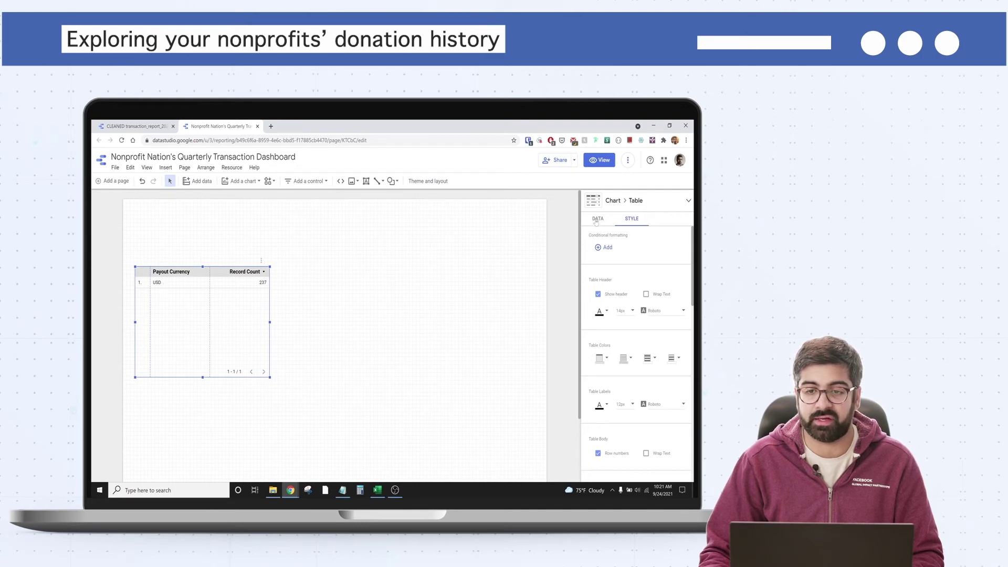
click(596, 221)
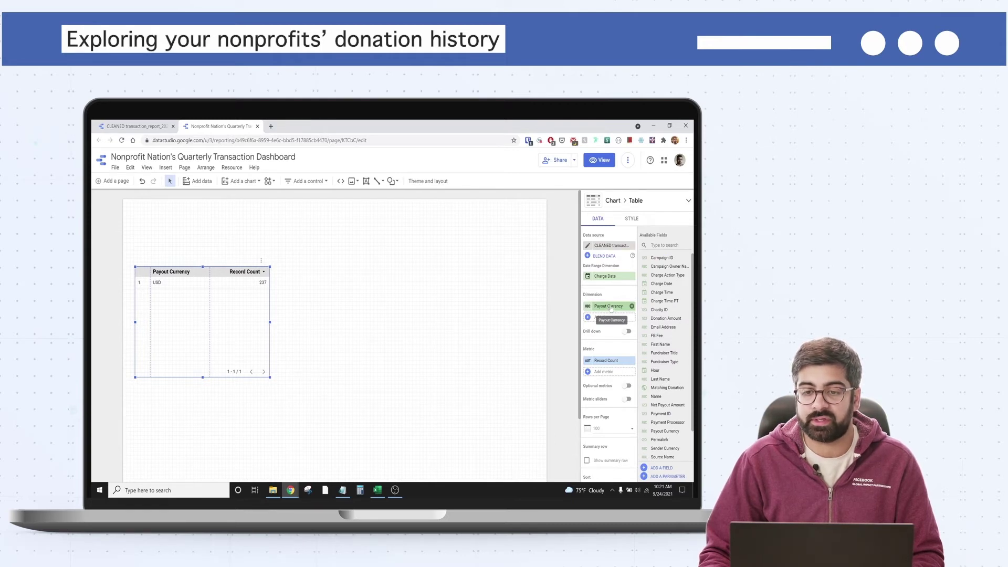
click(609, 307)
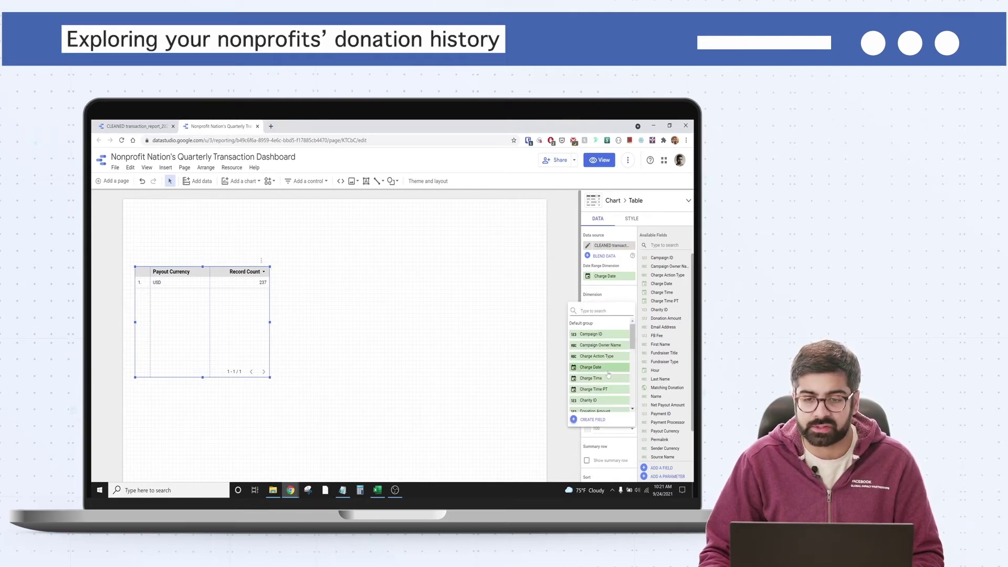
scroll(632, 345, down, 1)
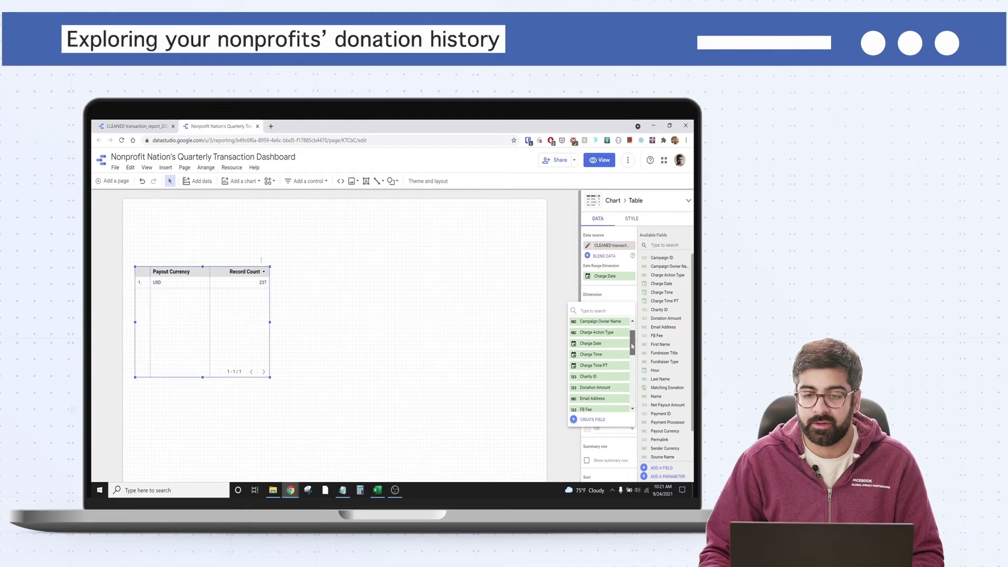
scroll(619, 367, down, 3)
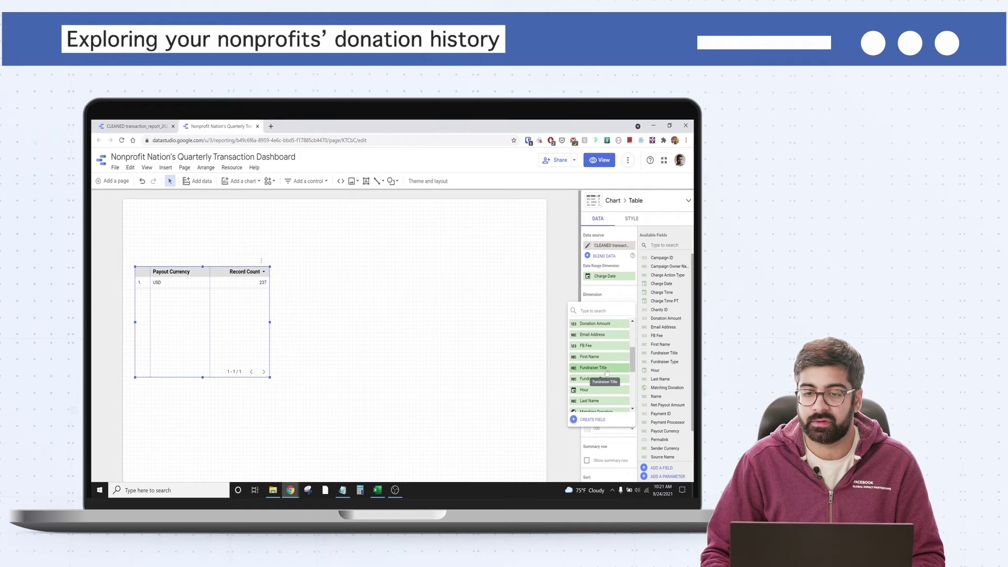
click(599, 368)
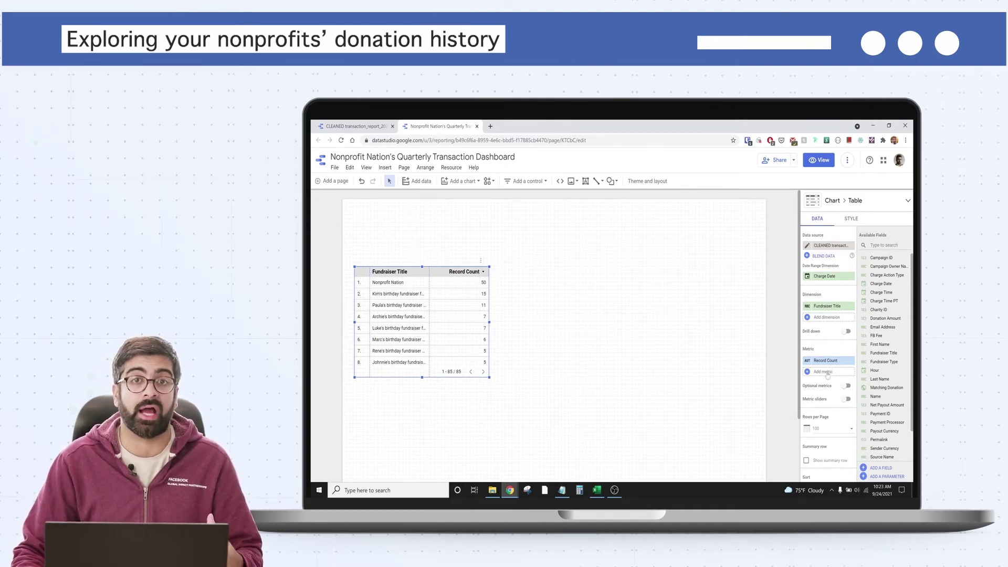
Add Net Payout Amount as a second table metric, averaged, giving Nonprofit Nation $182.6.
click(827, 372)
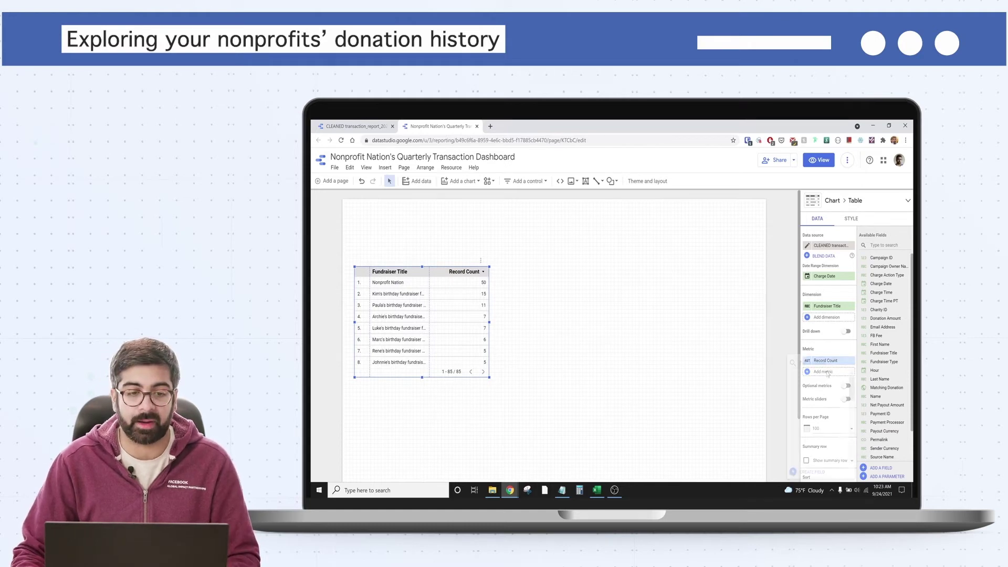
scroll(830, 394, down, 2)
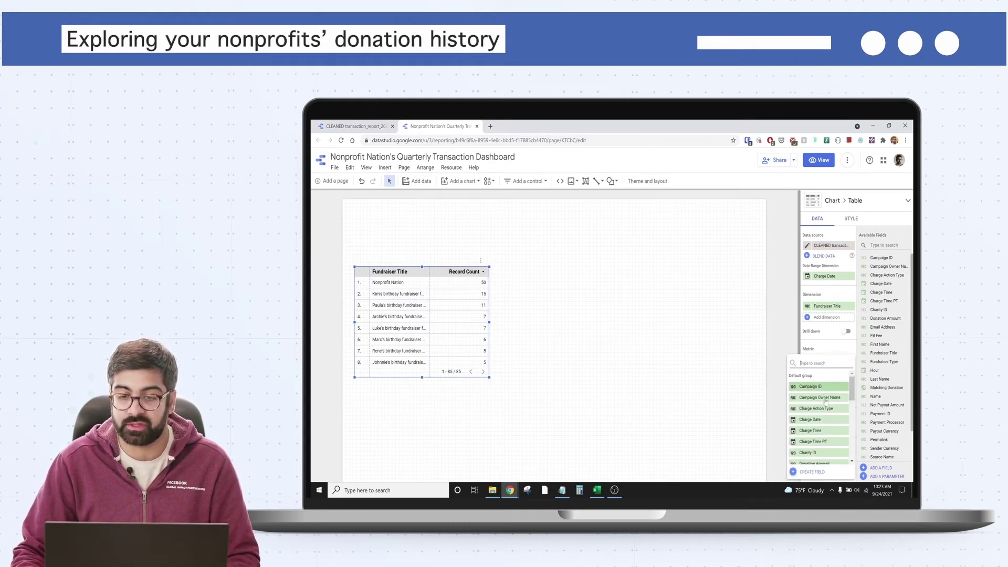
scroll(831, 408, down, 3)
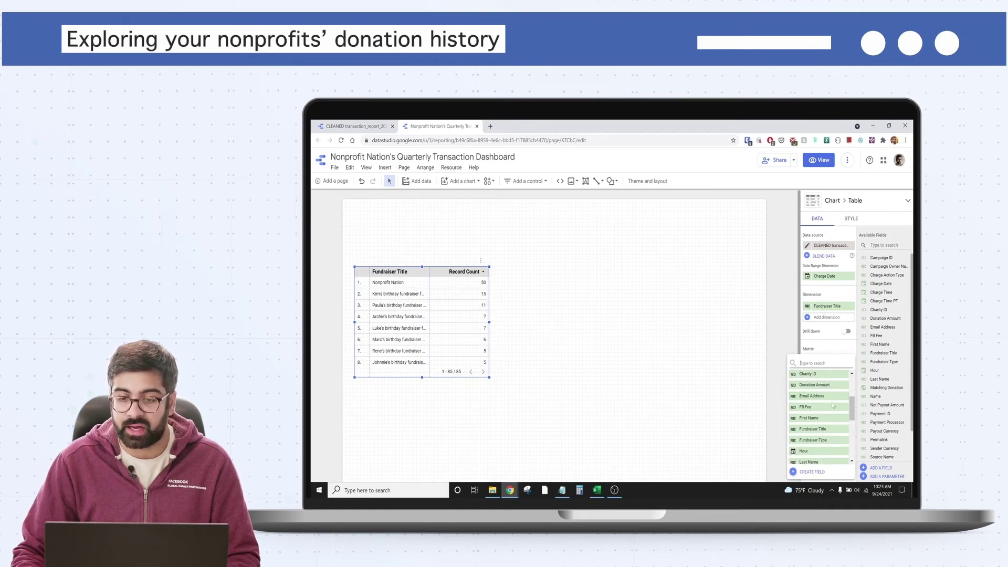
scroll(832, 407, down, 5)
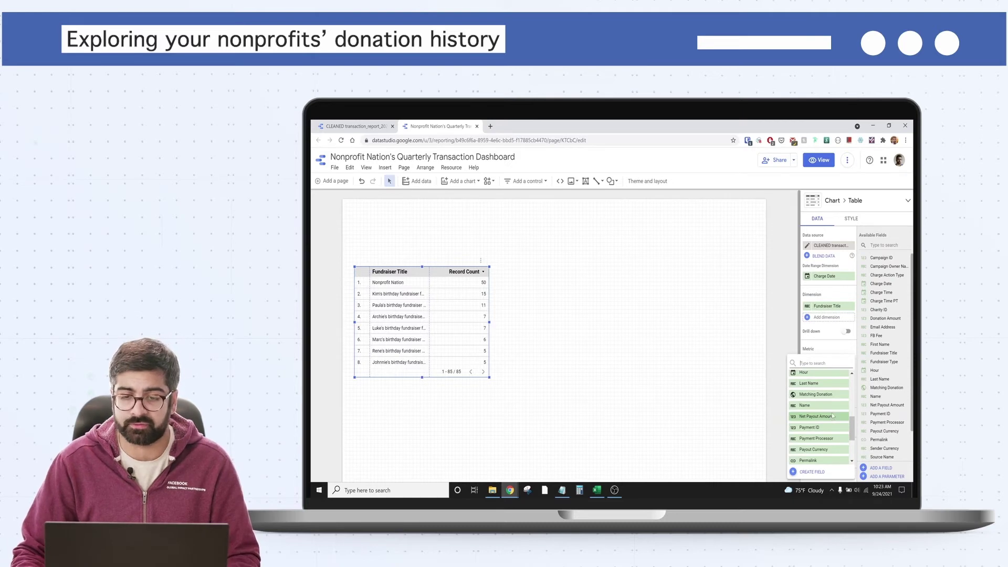
click(832, 416)
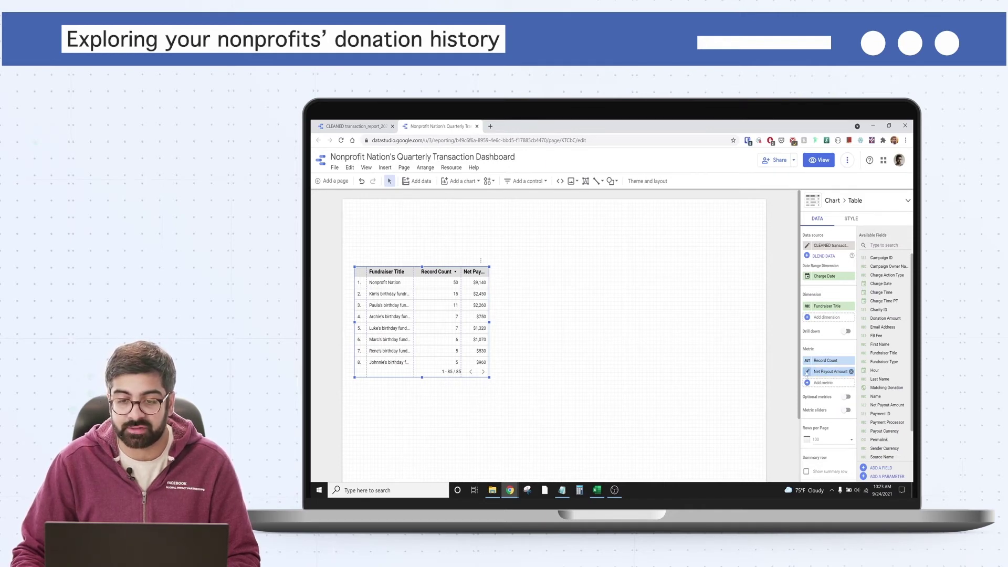
click(807, 371)
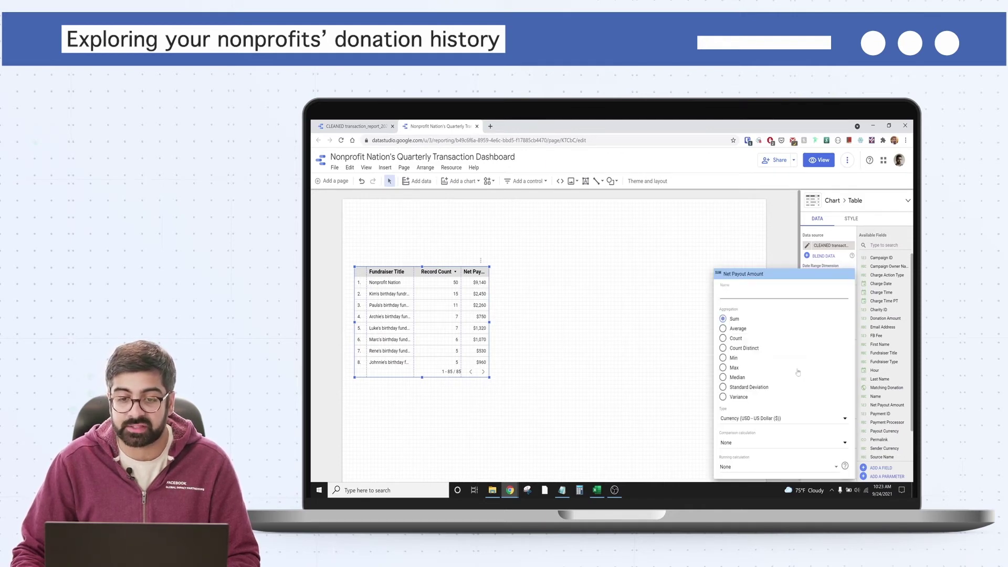
click(723, 329)
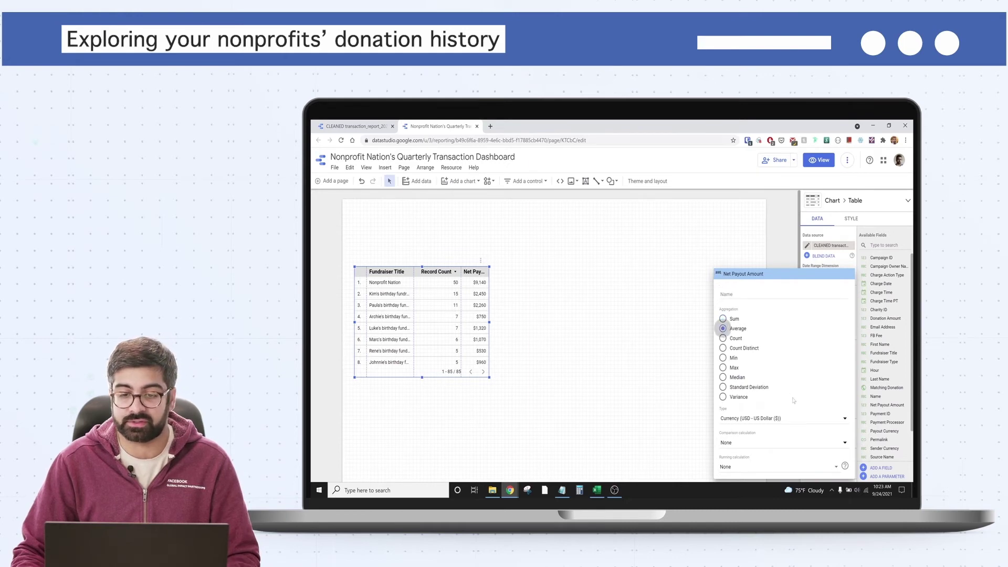
click(679, 373)
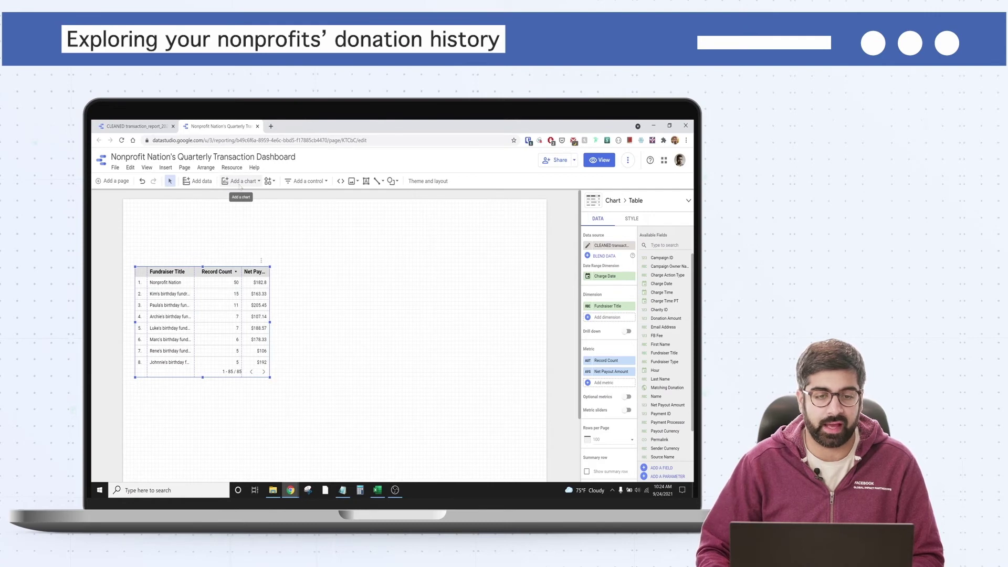
Draw a bar chart right of the table and set its dimension to Weekday.
click(240, 181)
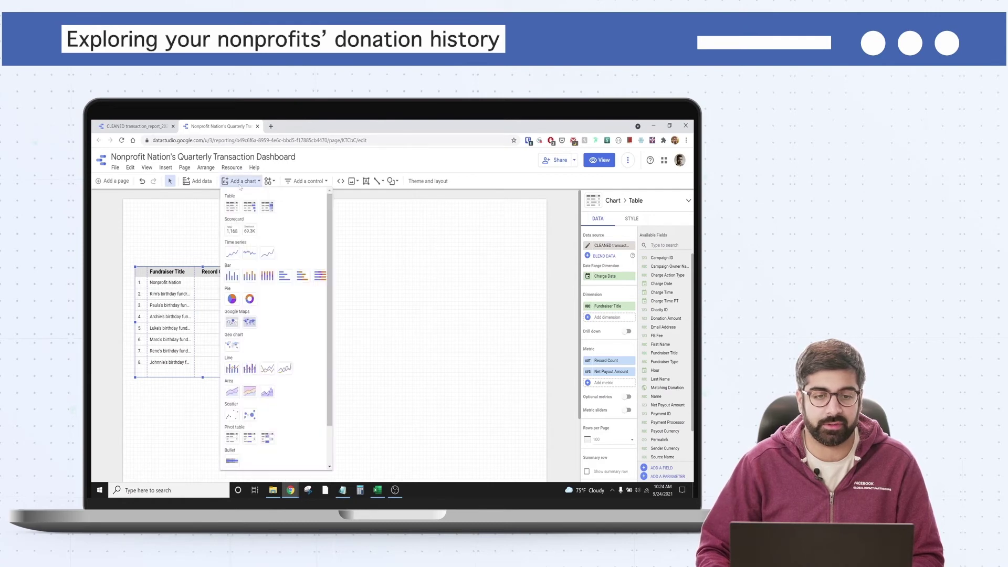
click(233, 277)
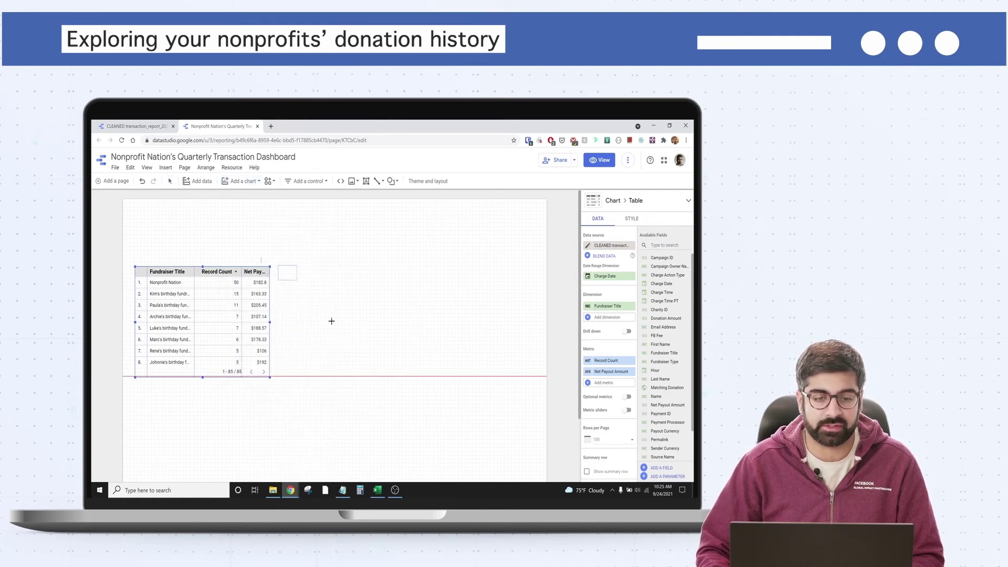
drag(331, 321, 412, 378)
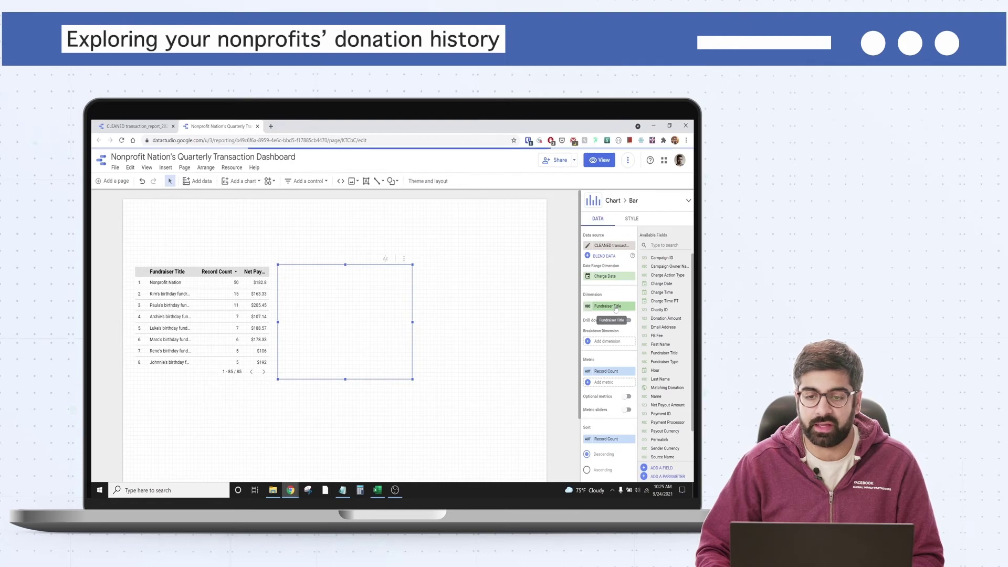
click(607, 306)
scroll(613, 354, down, 3)
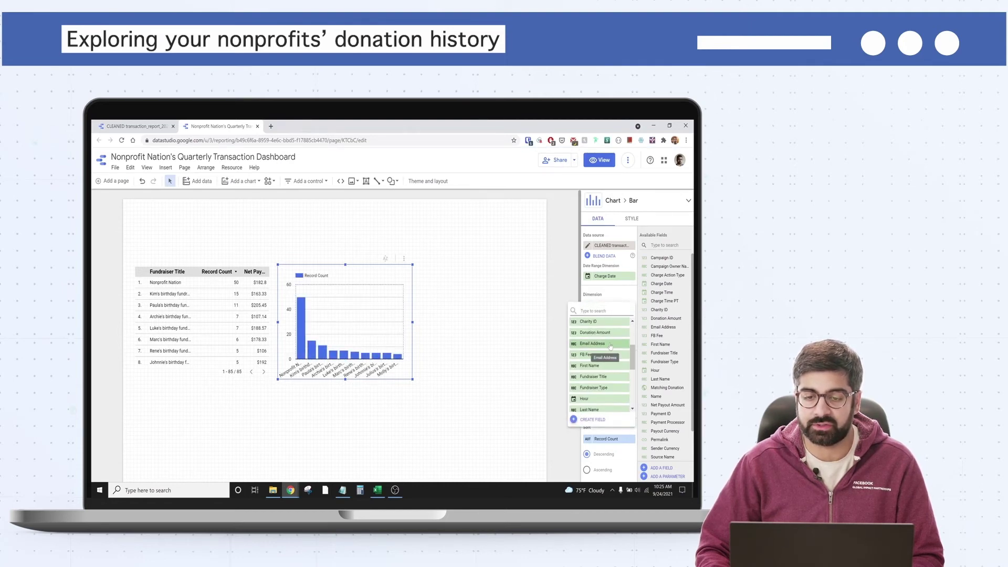
scroll(611, 373, down, 5)
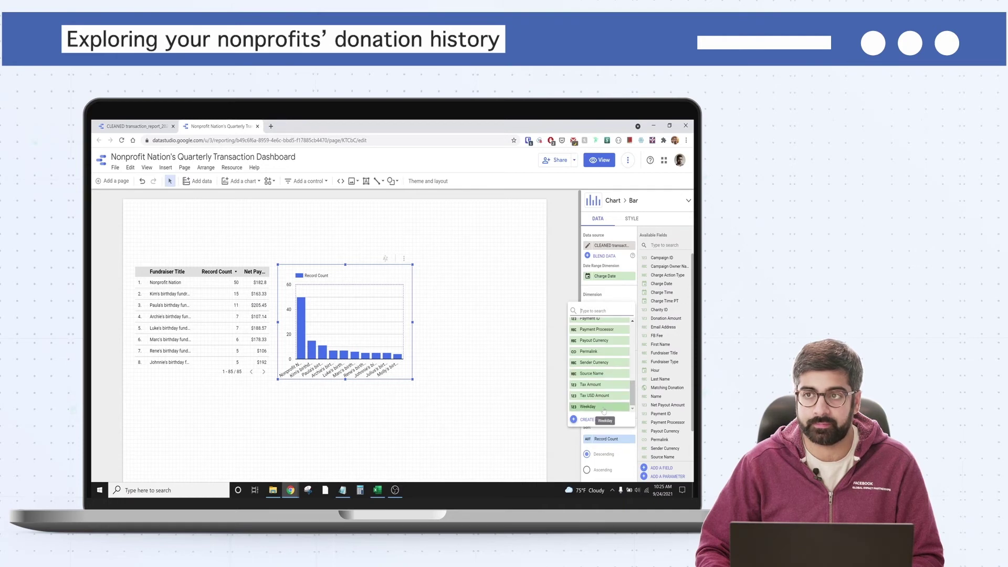
click(603, 407)
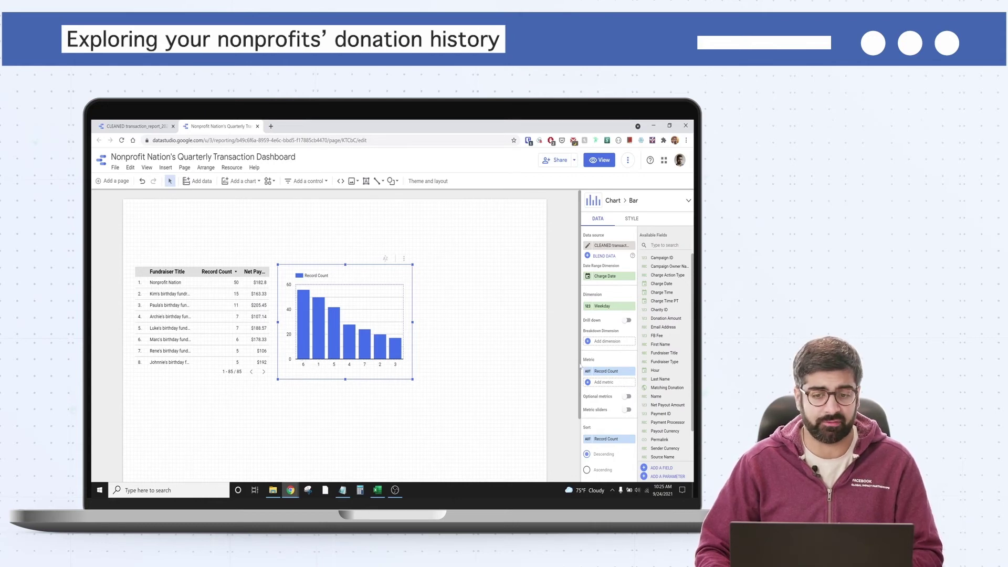
scroll(603, 372, down, 3)
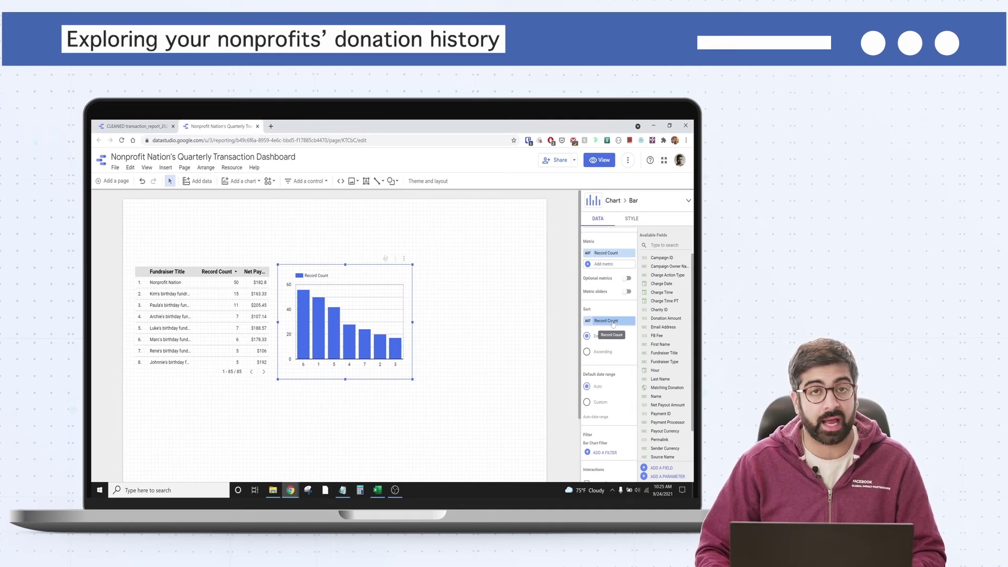
Sort the bar chart by Weekday in ascending order, 1 to 7.
click(612, 322)
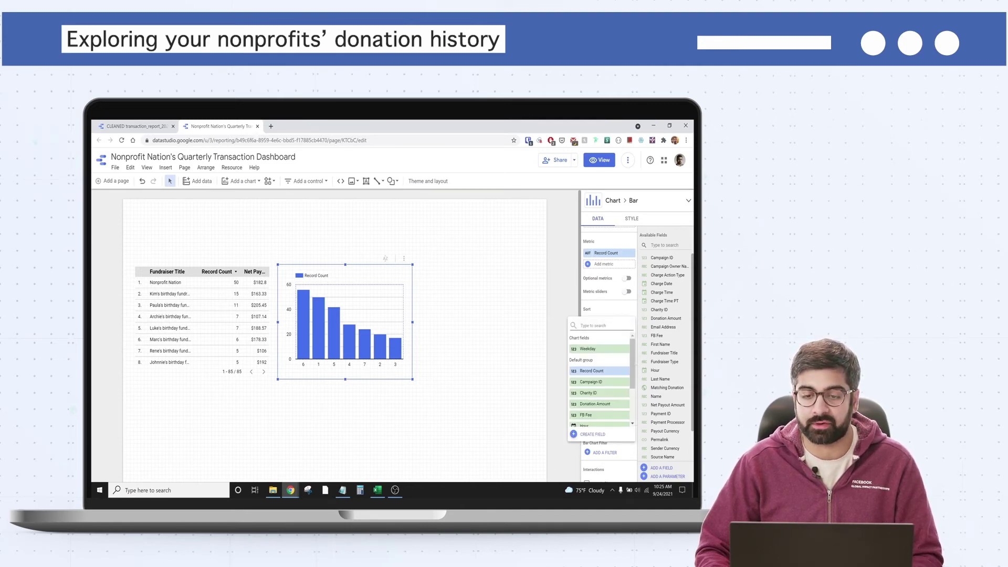
click(599, 349)
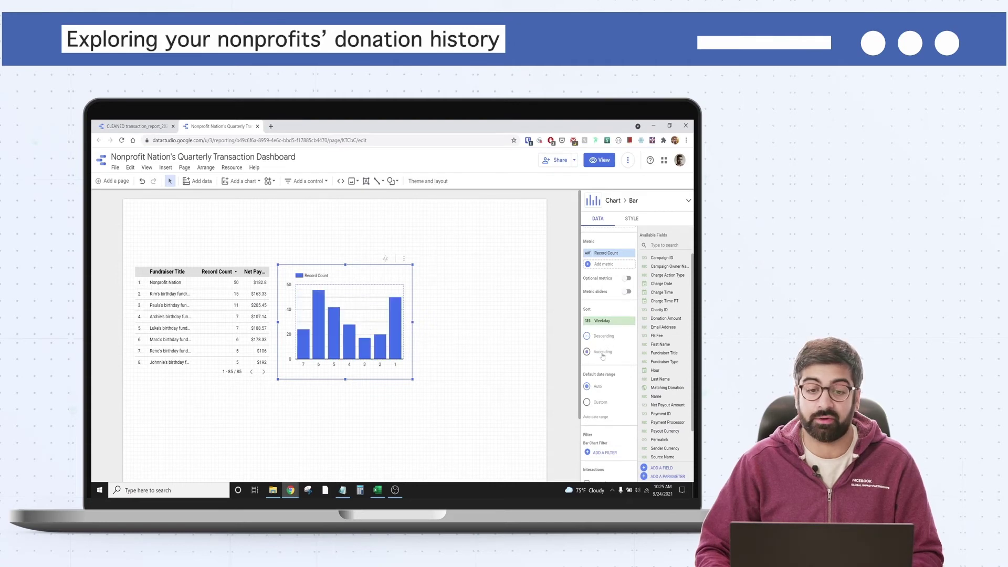
click(602, 354)
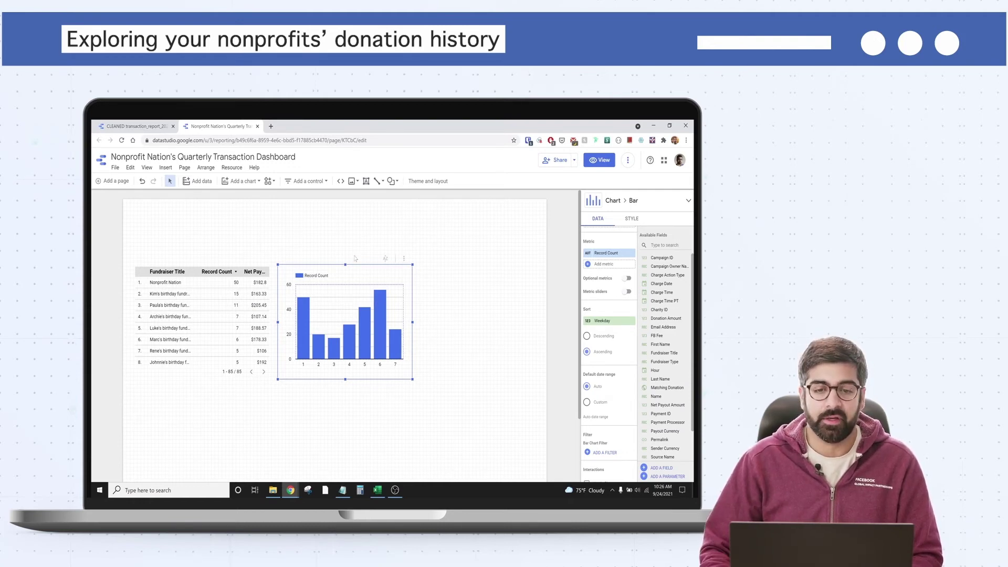
click(446, 262)
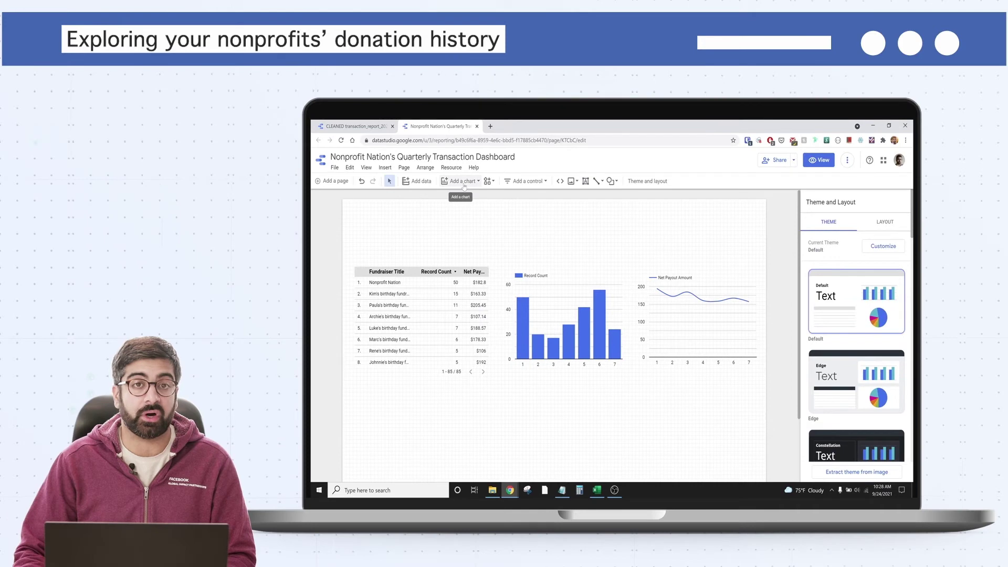
Place a scorecard at the top right showing Net Payout Amount, $40,600.00.
click(463, 181)
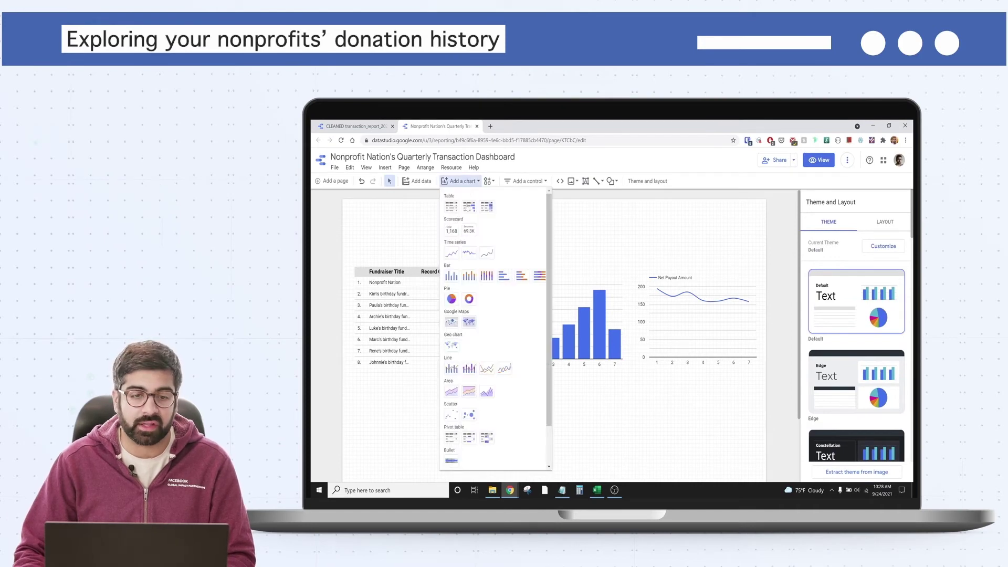
click(453, 231)
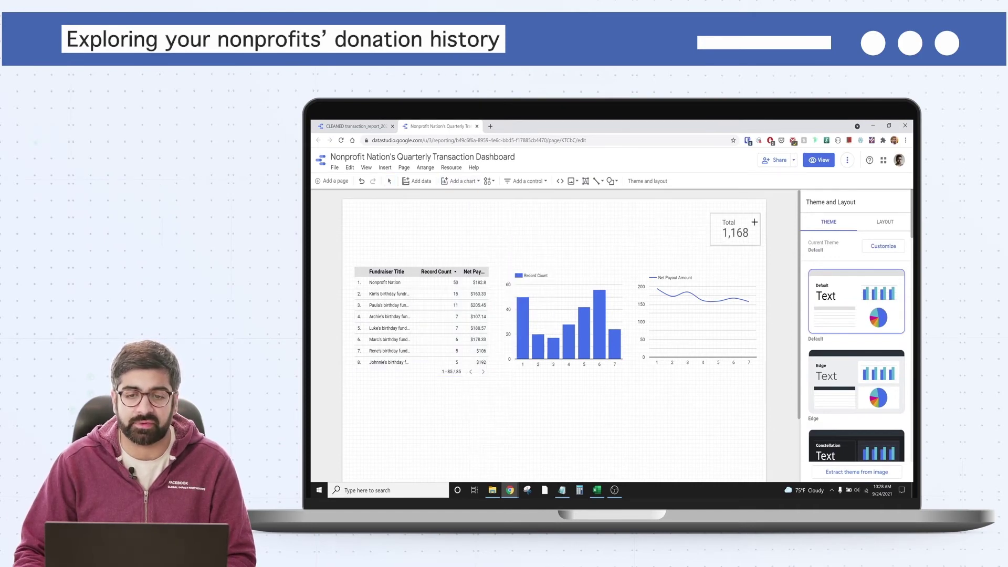
drag(750, 216, 690, 246)
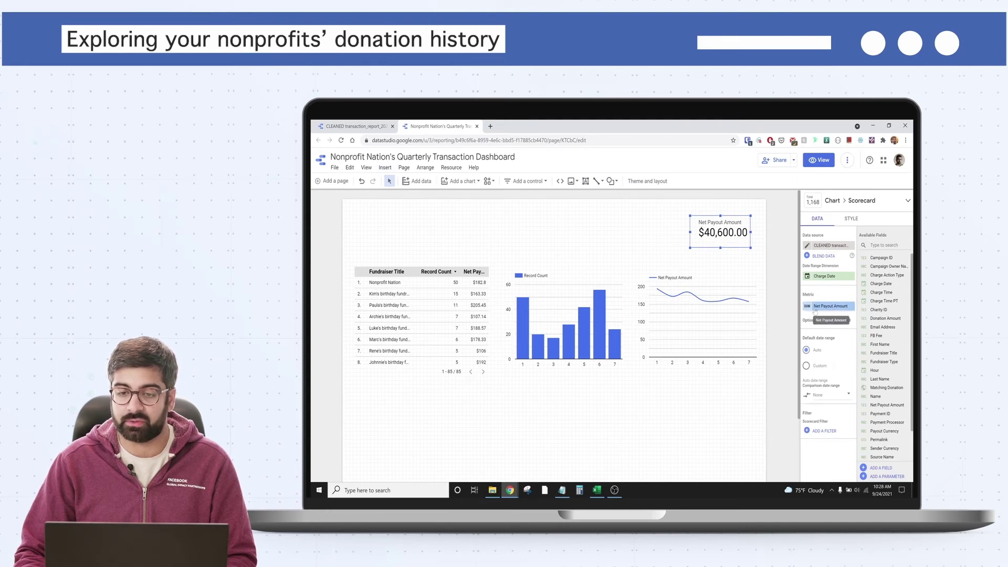
click(814, 310)
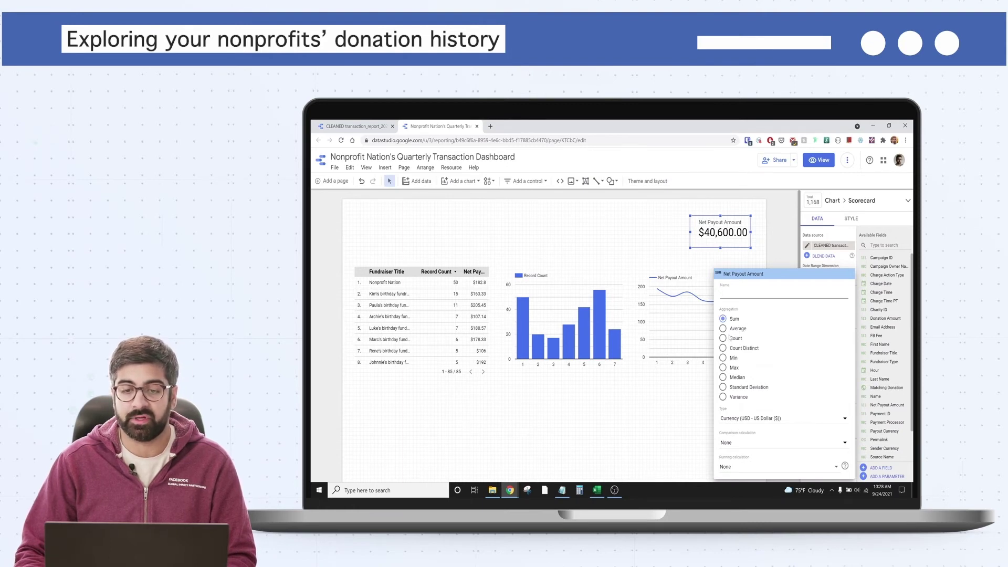
Change the scorecard's Net Payout Amount aggregation to Average, showing $171.31.
click(723, 328)
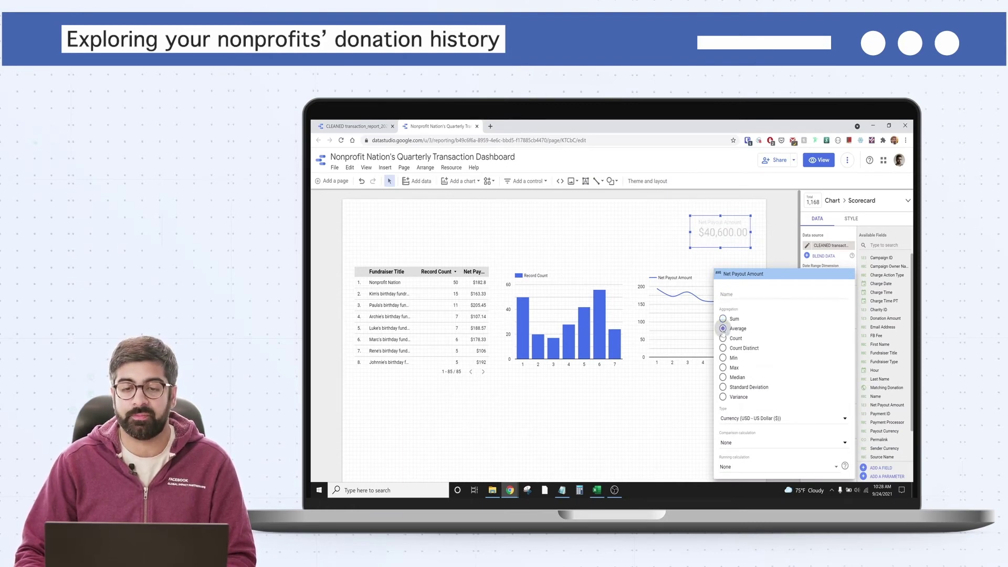
click(756, 269)
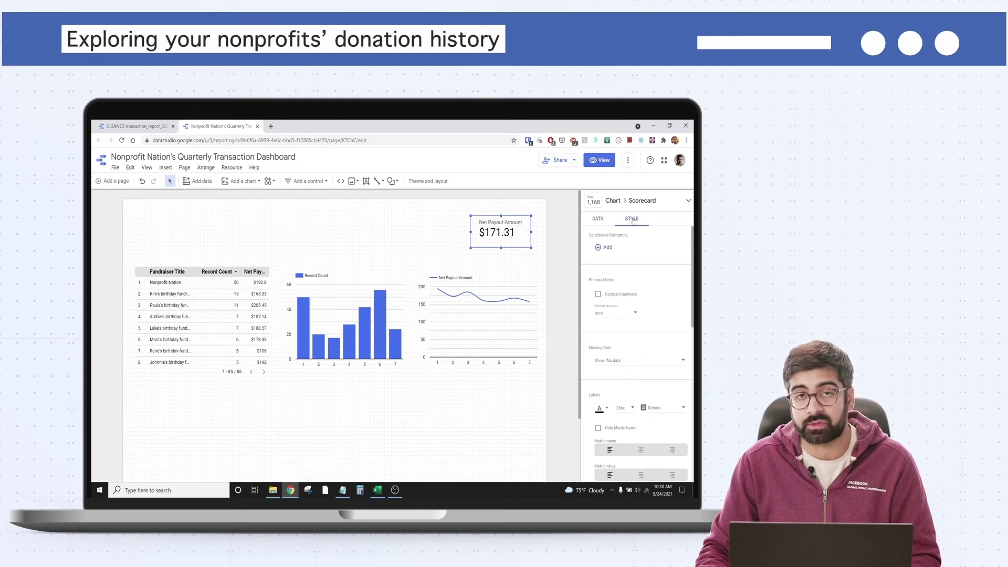
Scroll the scorecard's Style settings down to the Labels section.
scroll(625, 270, down, 2)
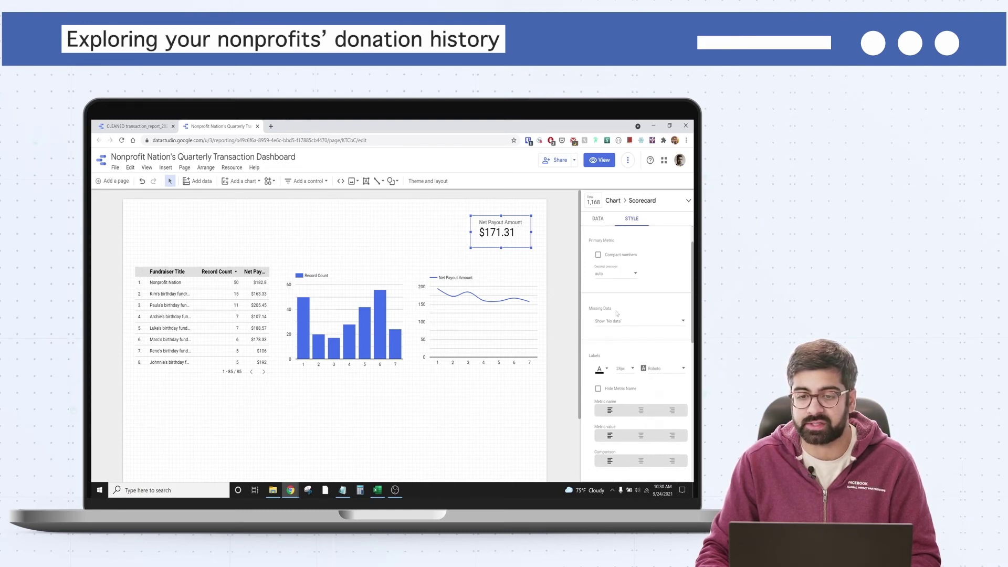
Hide the scorecard's metric name and add an 'Average donation amount:' text label above it.
click(598, 389)
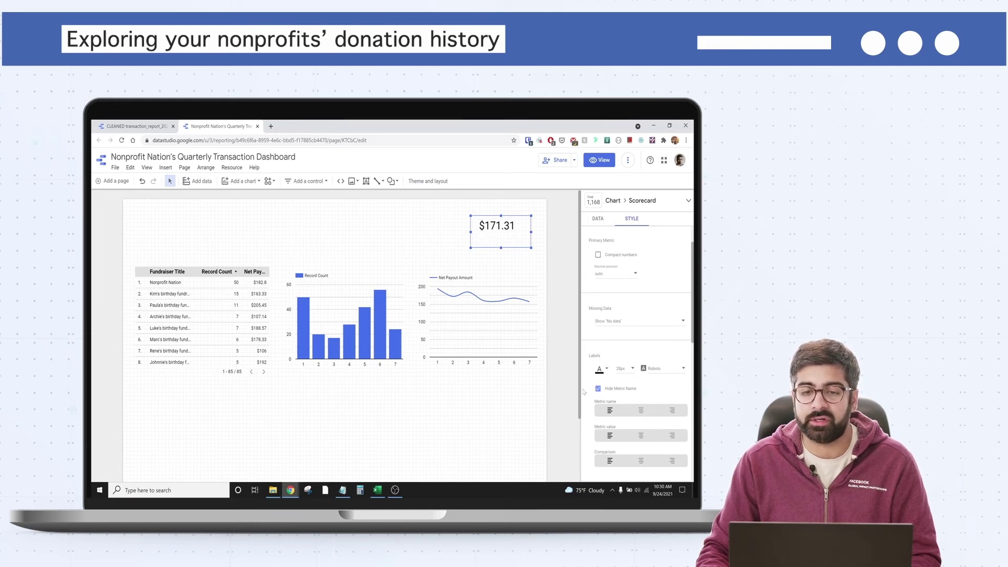
click(366, 181)
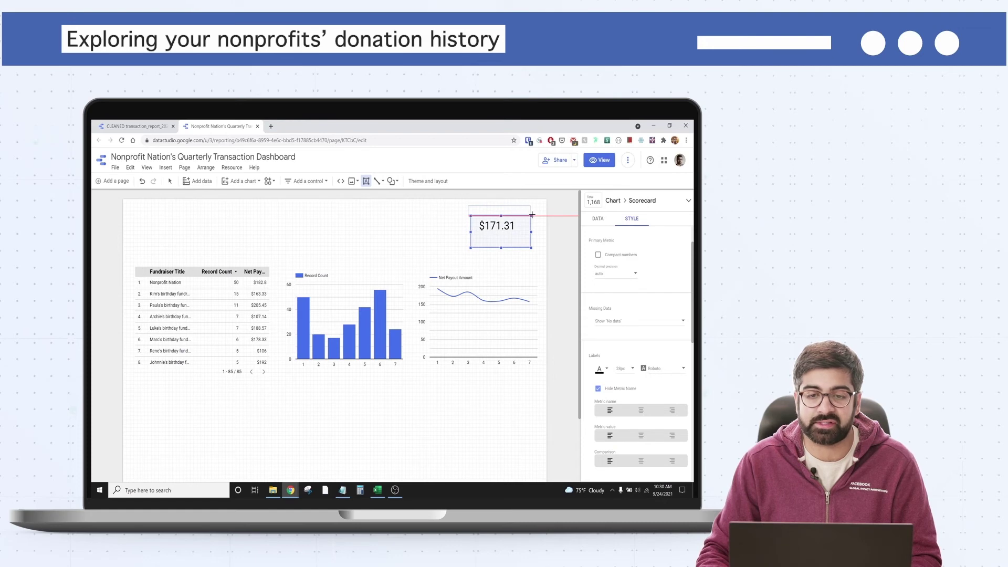
drag(532, 213, 532, 214)
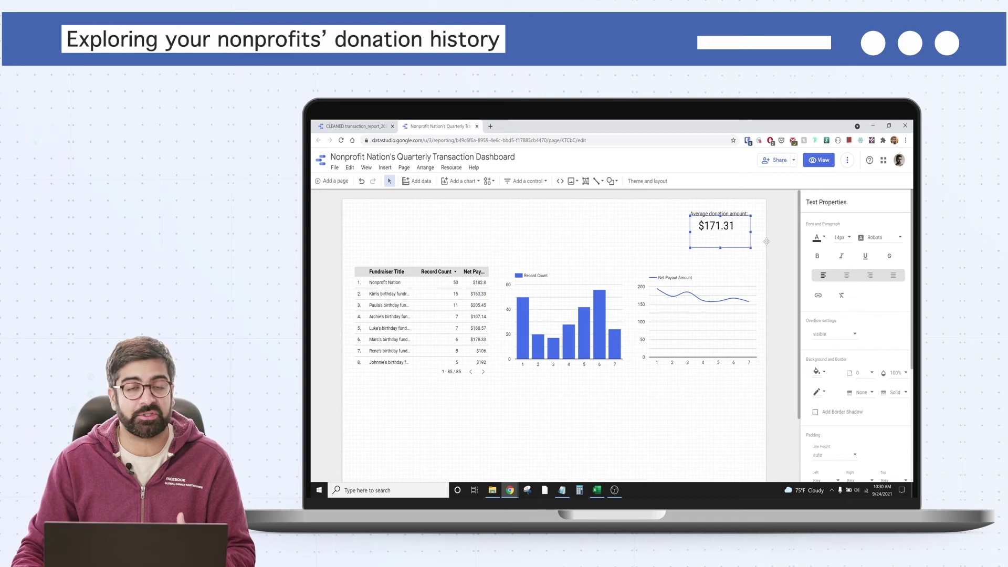
click(751, 216)
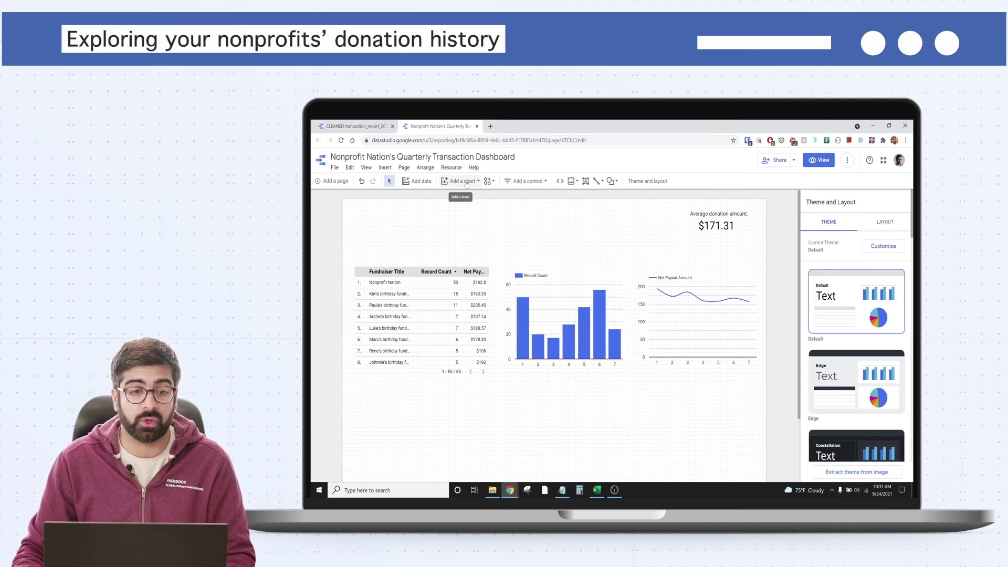
click(466, 182)
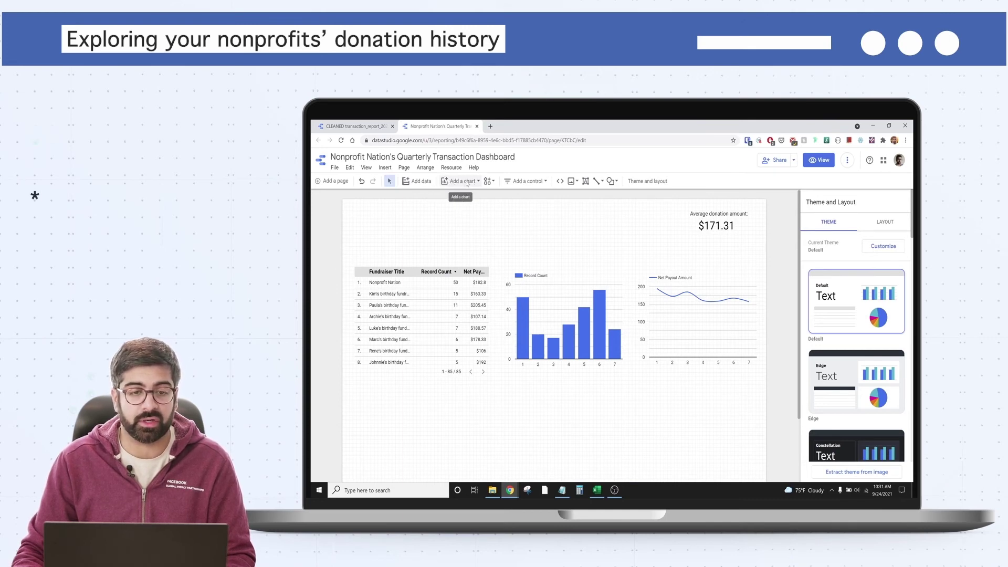
Add a second scorecard left of the average one showing total Net Payout Amount, $40,600.00.
click(450, 246)
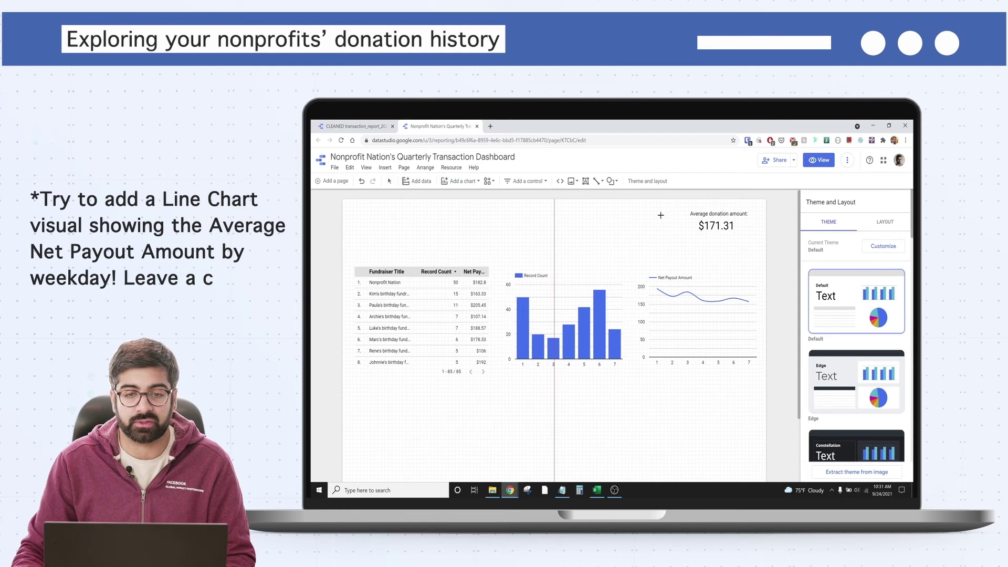
click(661, 215)
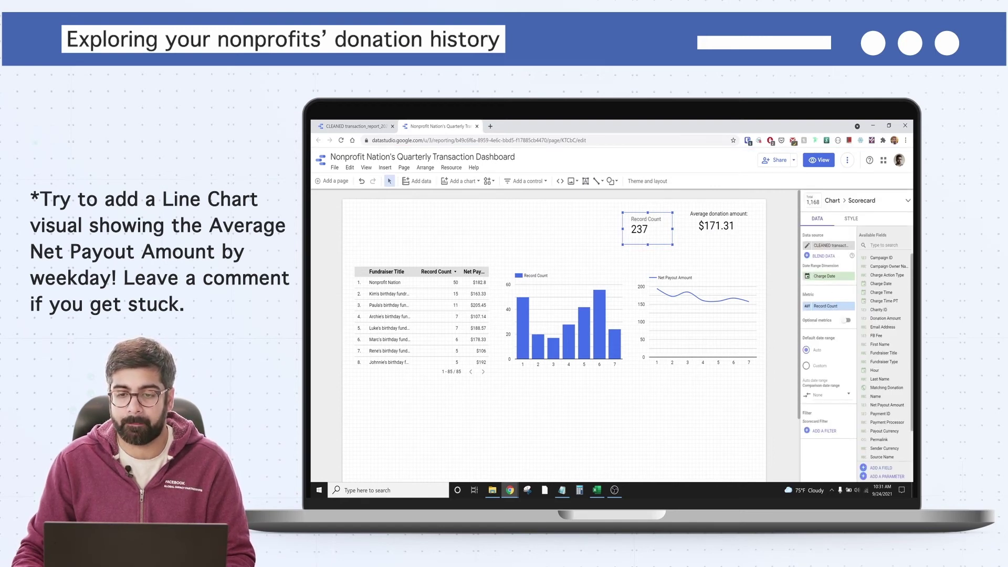
click(825, 306)
scroll(818, 377, down, 5)
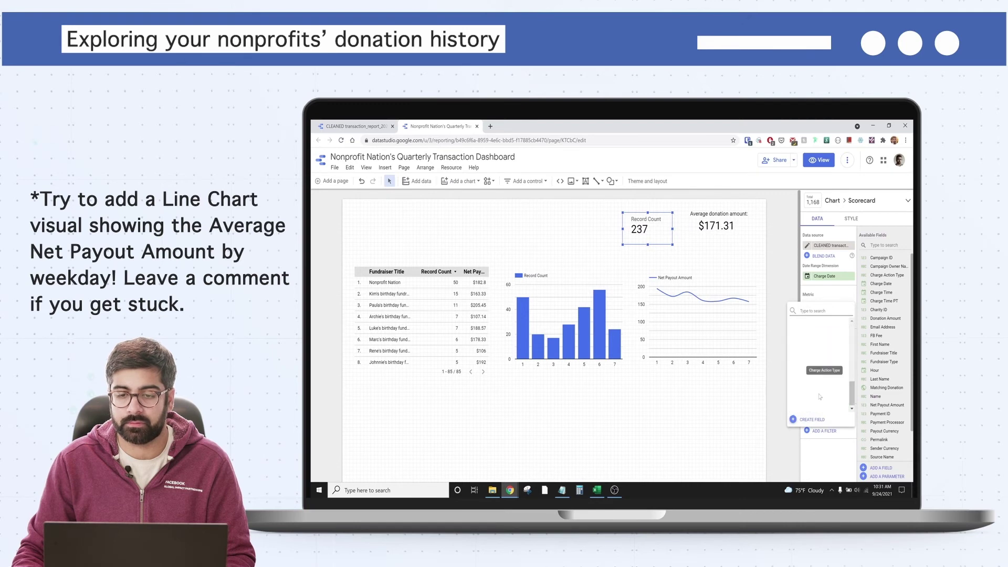
scroll(821, 362, up, 3)
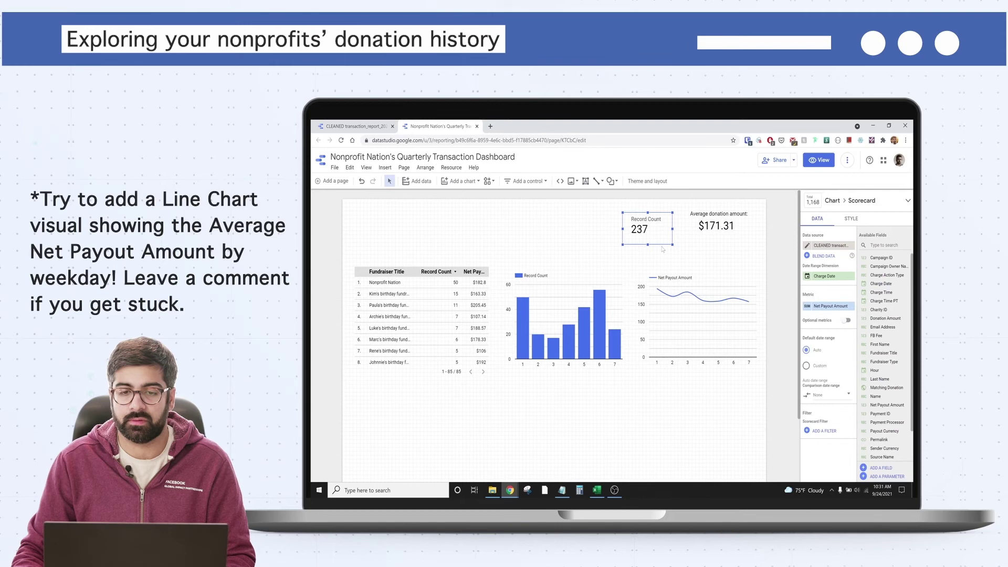
drag(658, 218, 657, 217)
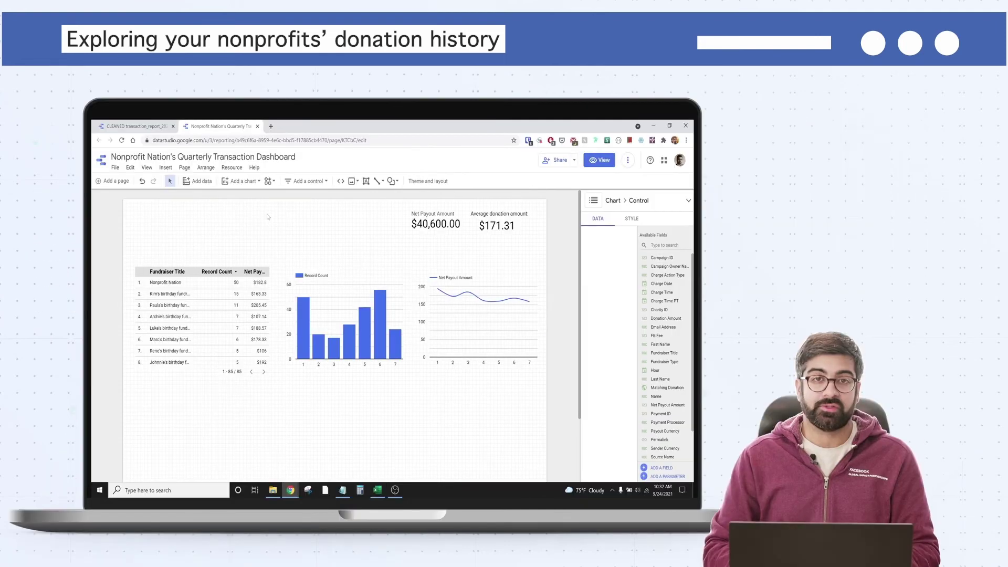
click(268, 217)
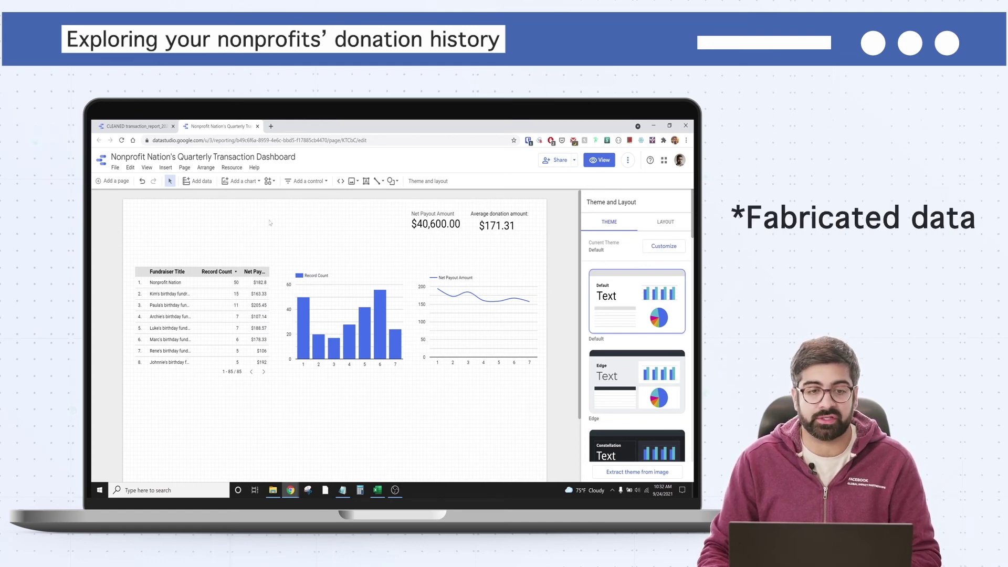
Draw a drop-down list control above the table using Fundraiser Type as its field.
click(317, 181)
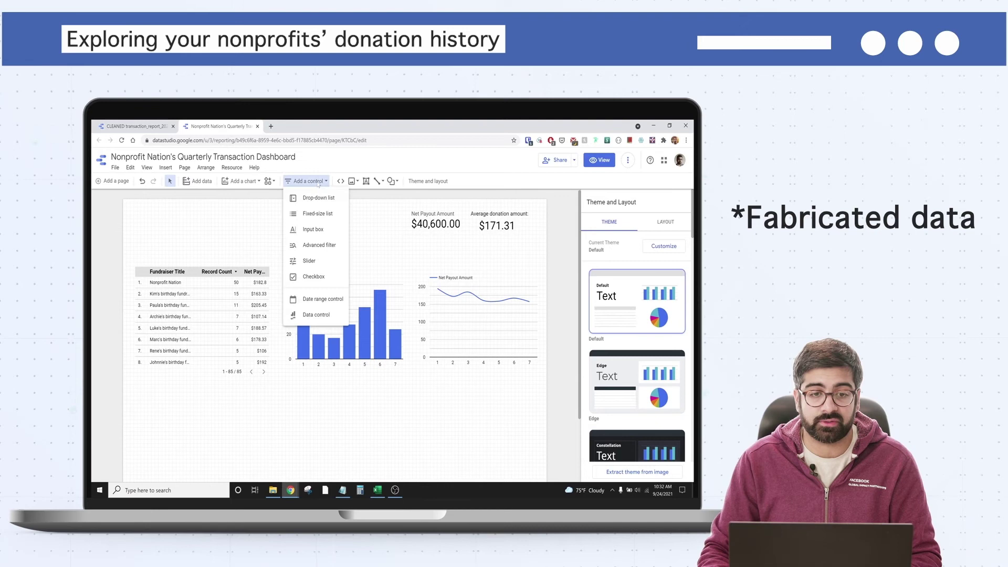
click(321, 196)
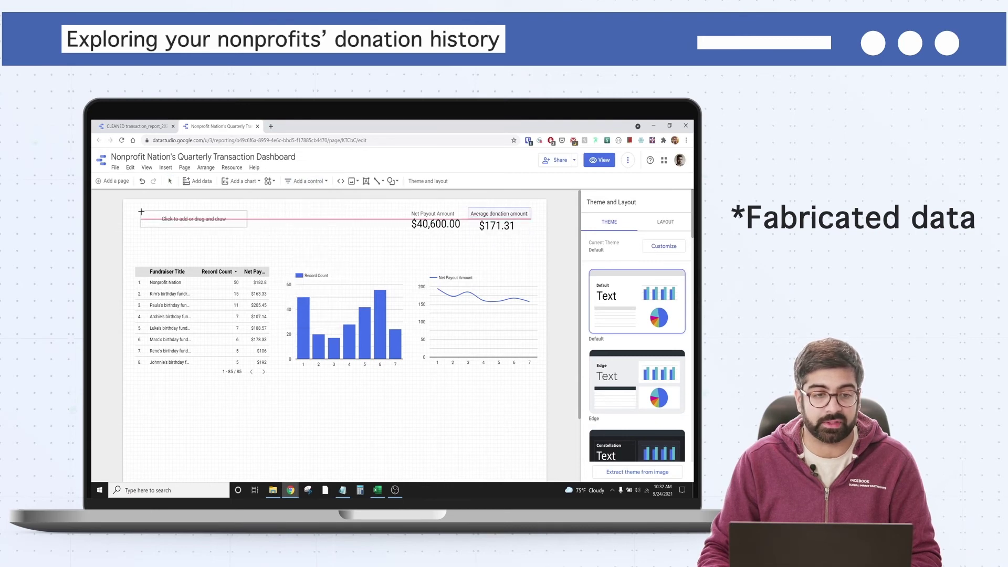
drag(141, 232, 272, 250)
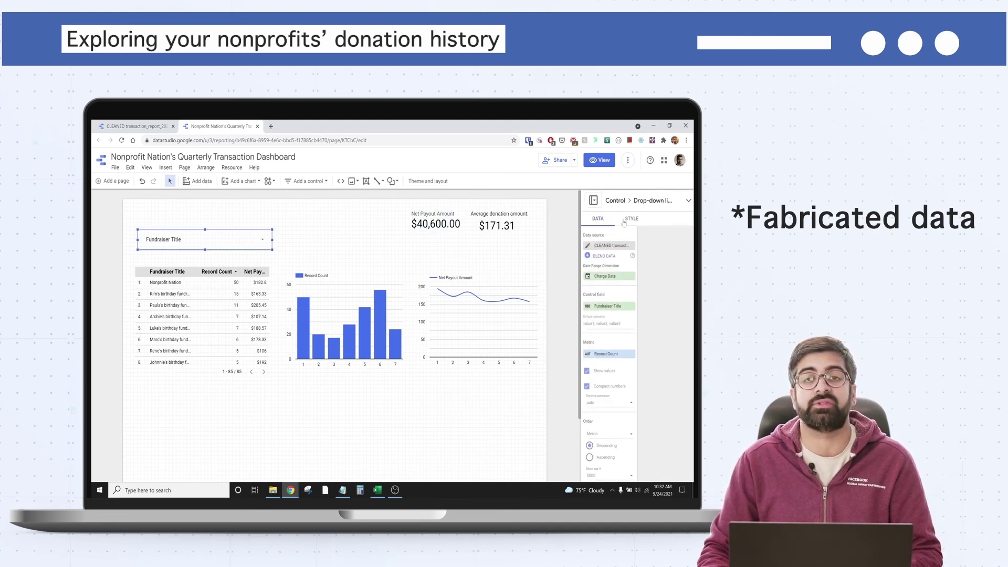
click(616, 308)
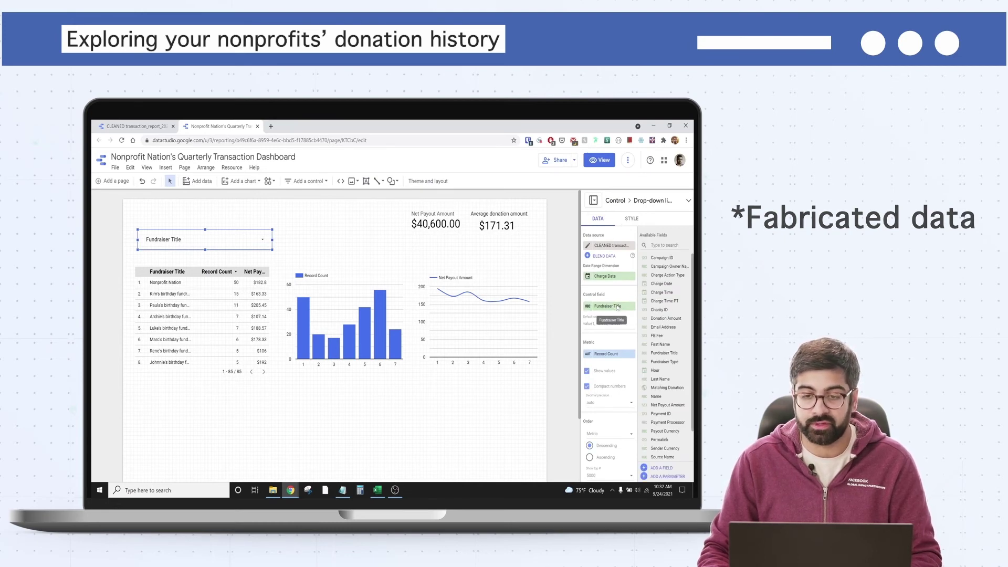
drag(633, 338, 633, 357)
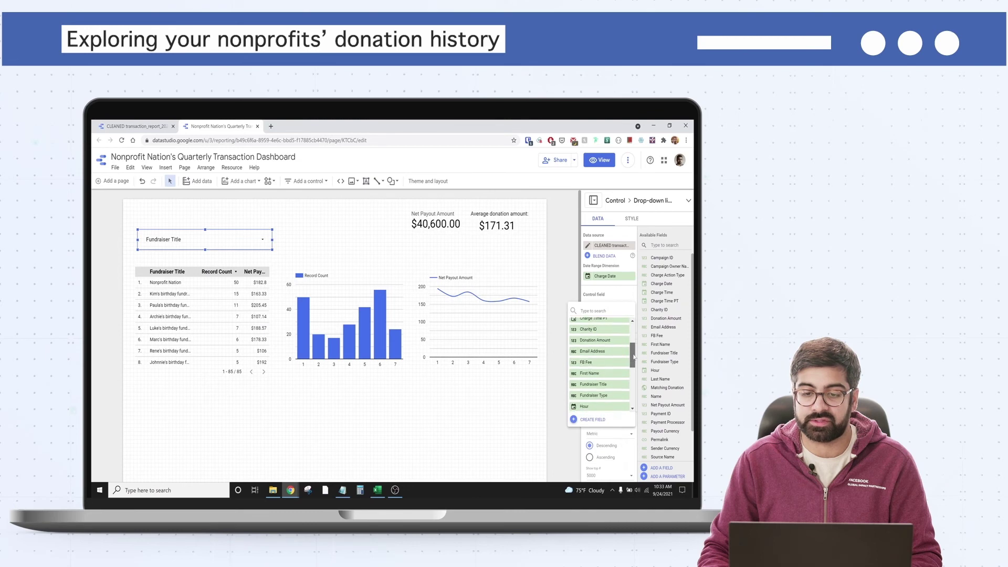
click(606, 397)
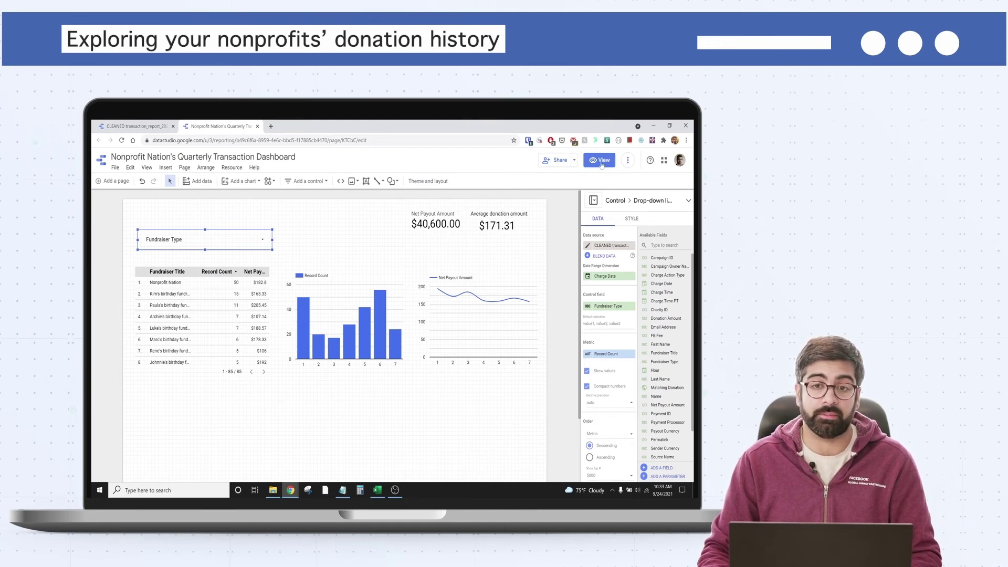
In view mode, filter the dashboard to Birthday Fundraiser only.
click(600, 161)
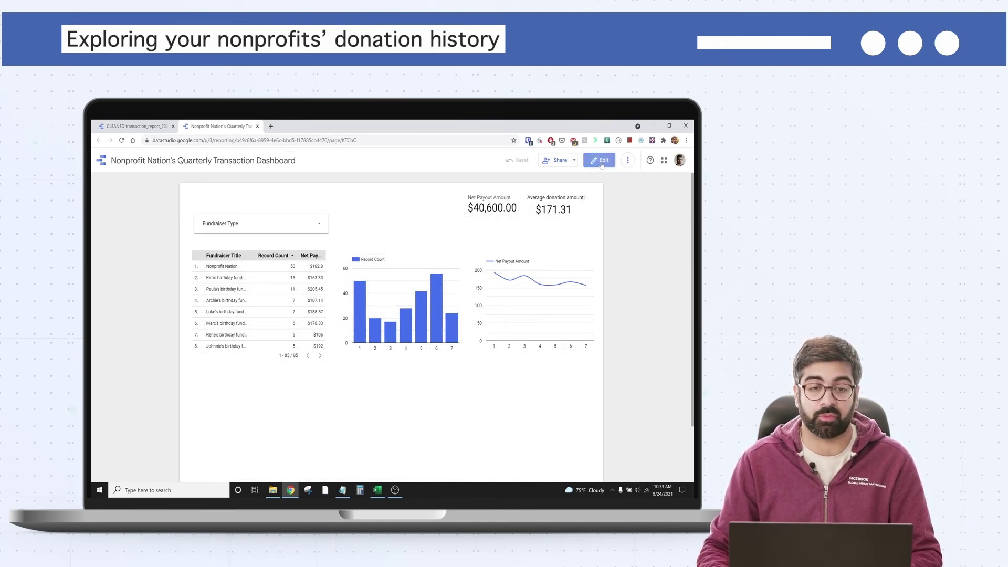
click(314, 226)
mouse_move(289, 255)
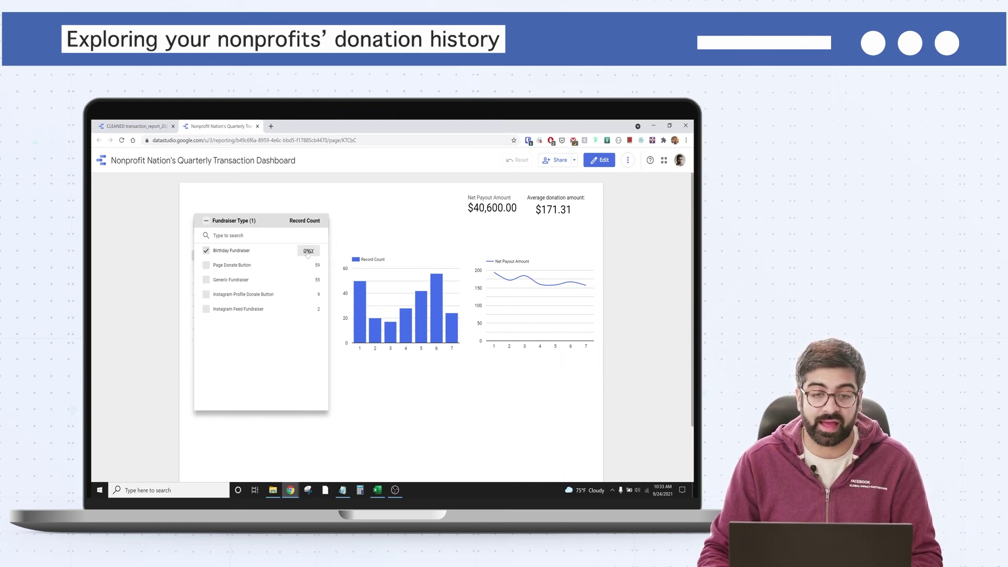
click(639, 326)
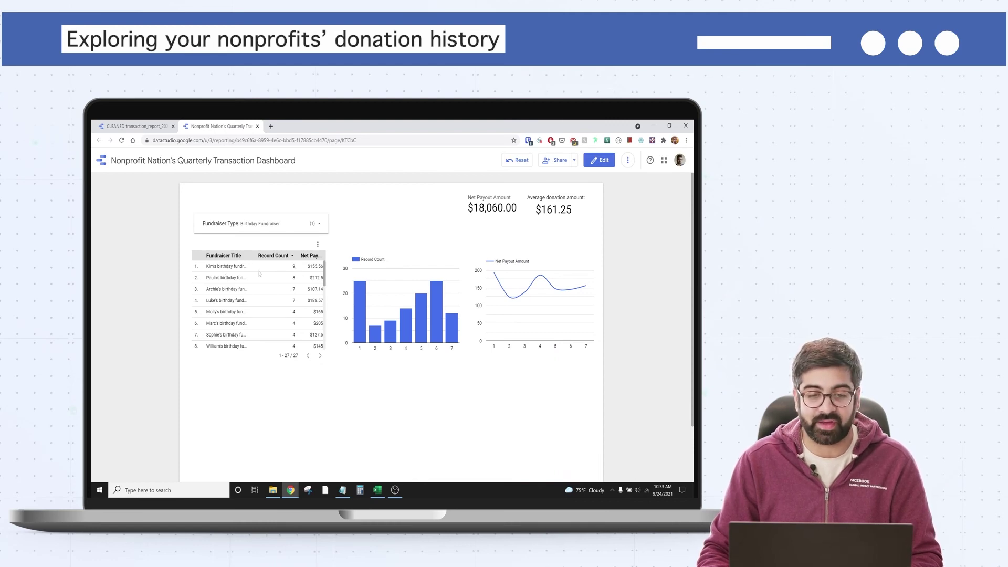
Switch the Fundraiser Type filter to show only Page Donate Button donations.
mouse_move(358, 306)
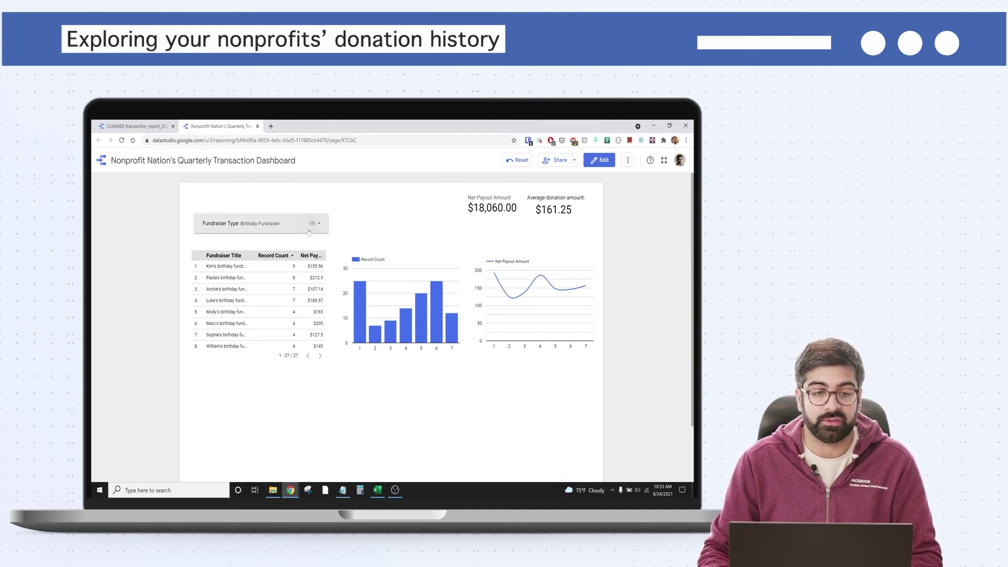
click(308, 230)
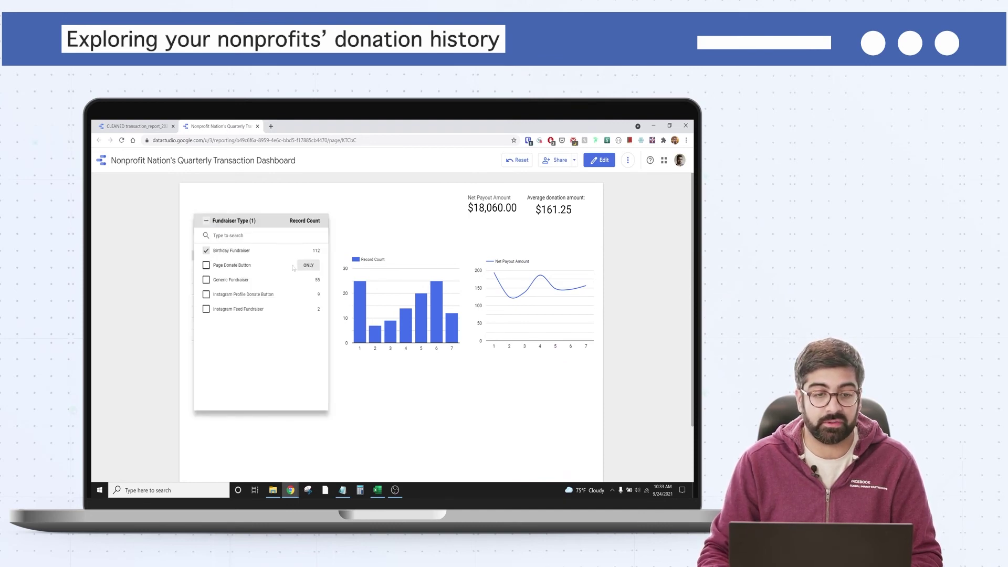
click(306, 269)
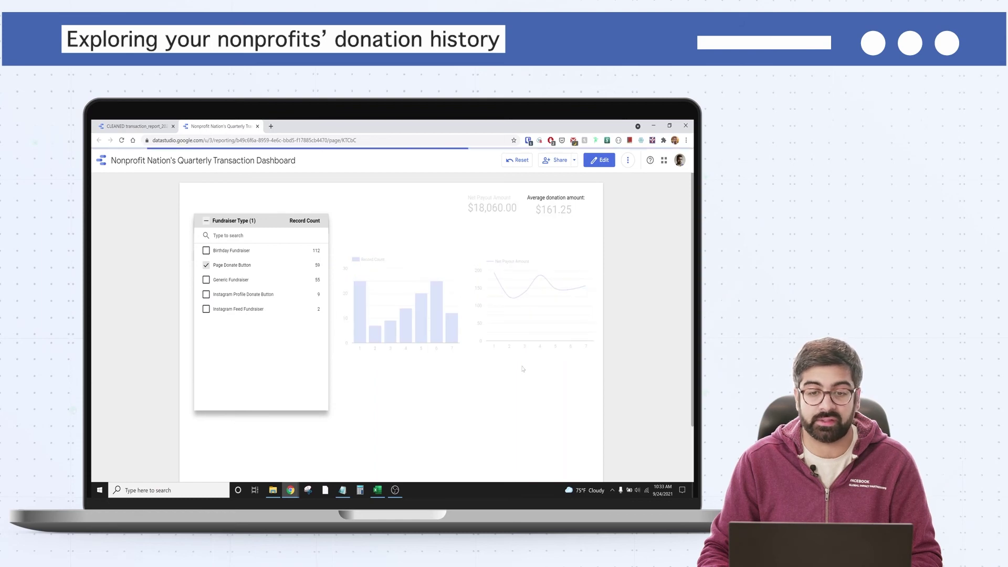
click(564, 396)
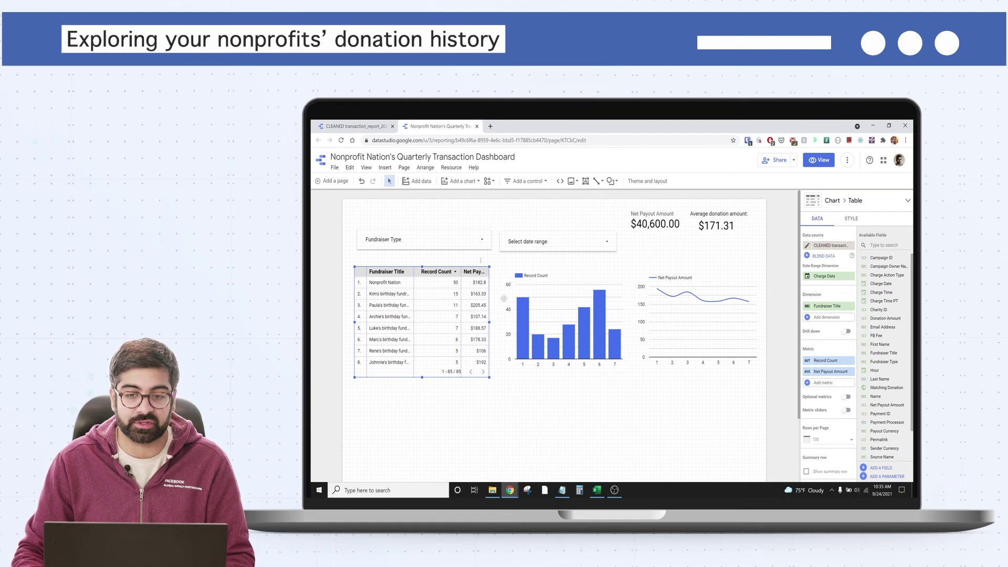
Turn on the table's Apply filter interaction so it filters the other charts.
scroll(837, 305, down, 10)
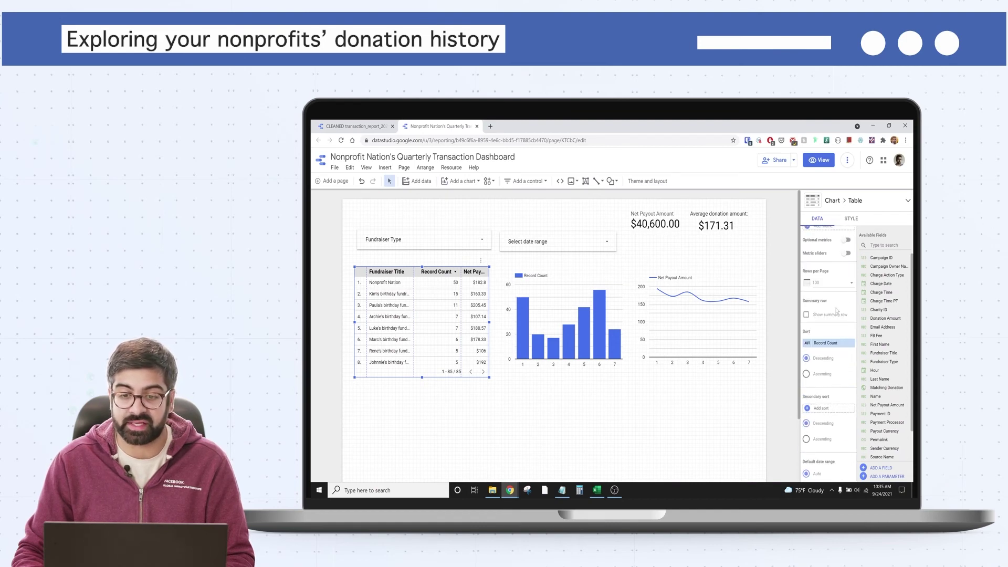
scroll(826, 406, down, 2)
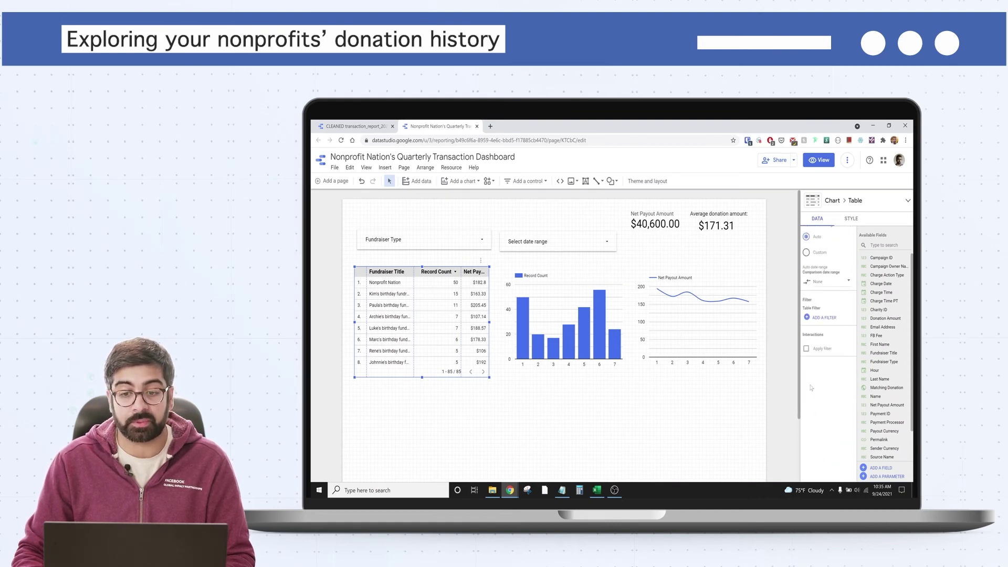
click(806, 349)
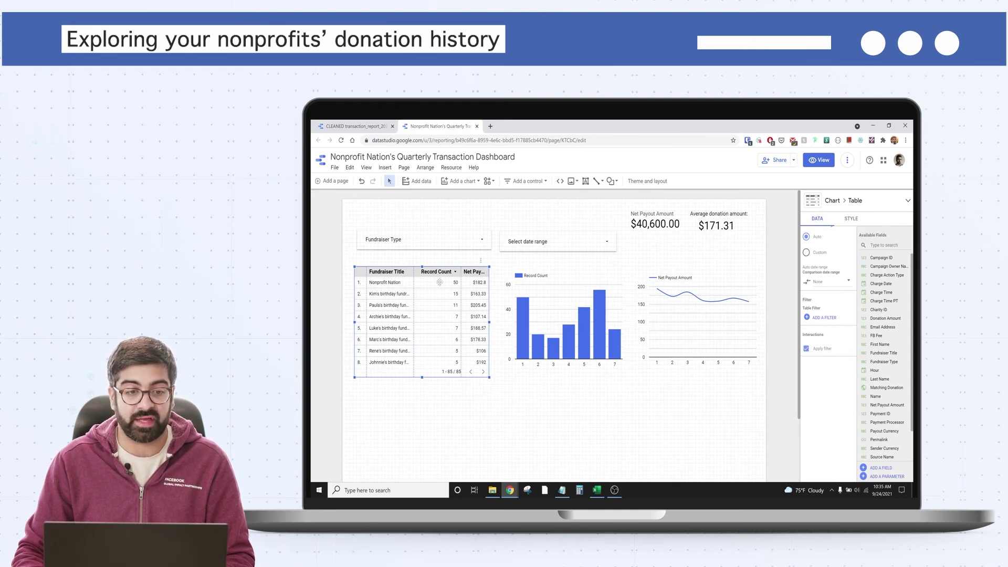
Enable Apply filter on the weekday bar chart and preview the report in view mode.
click(568, 292)
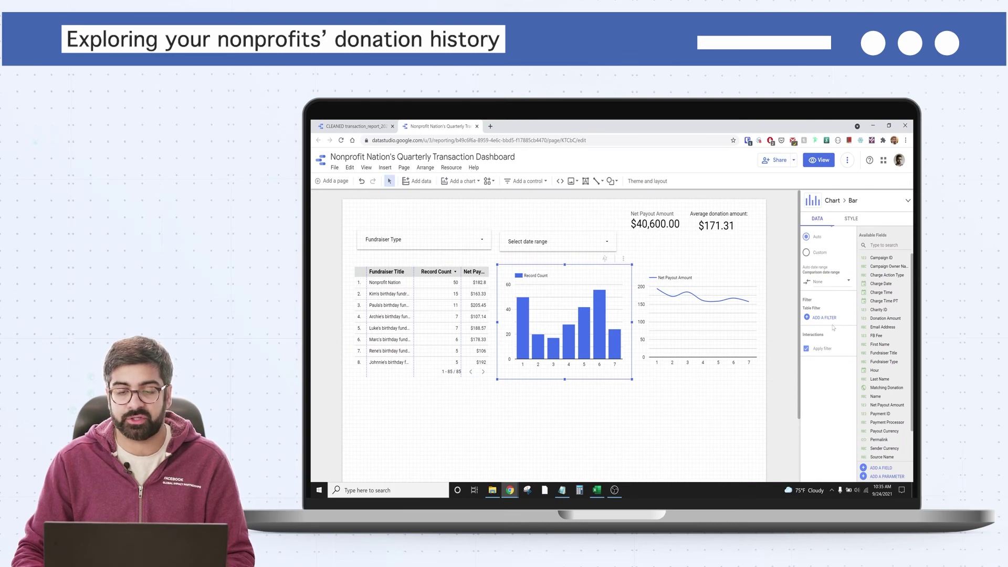
scroll(827, 373, down, 1)
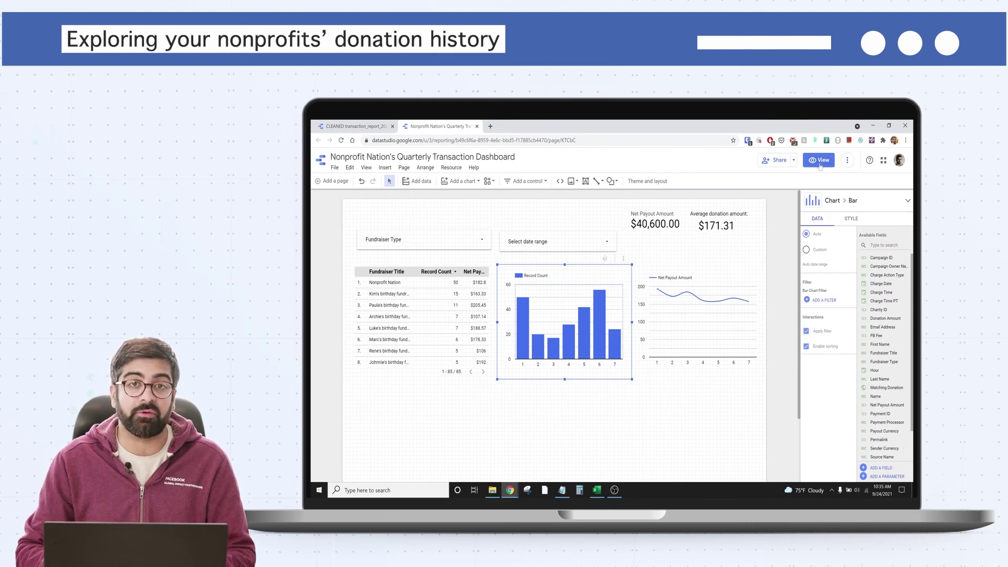
click(820, 161)
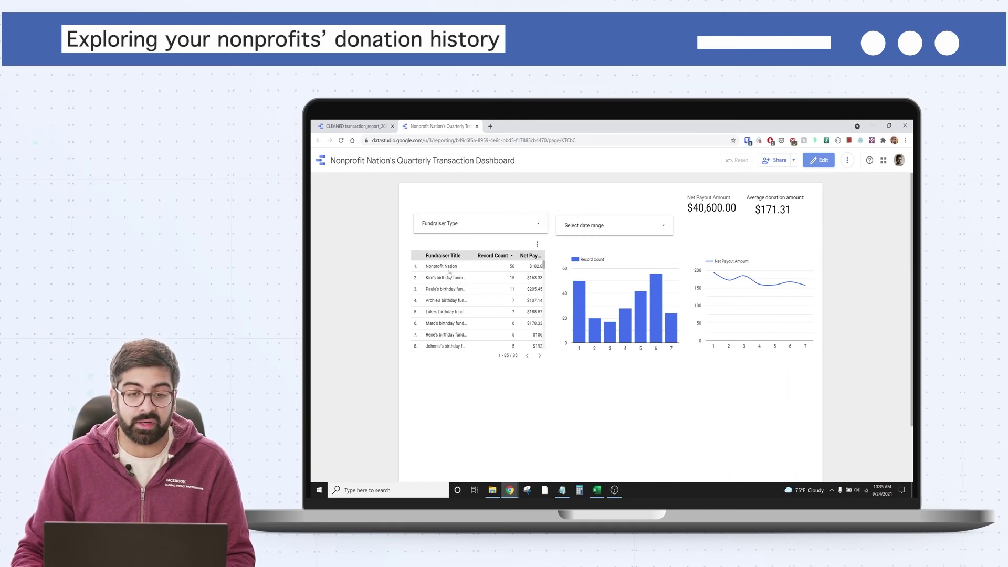
Filter all charts to the table's second fundraiser row, then switch back to edit mode.
mouse_move(582, 314)
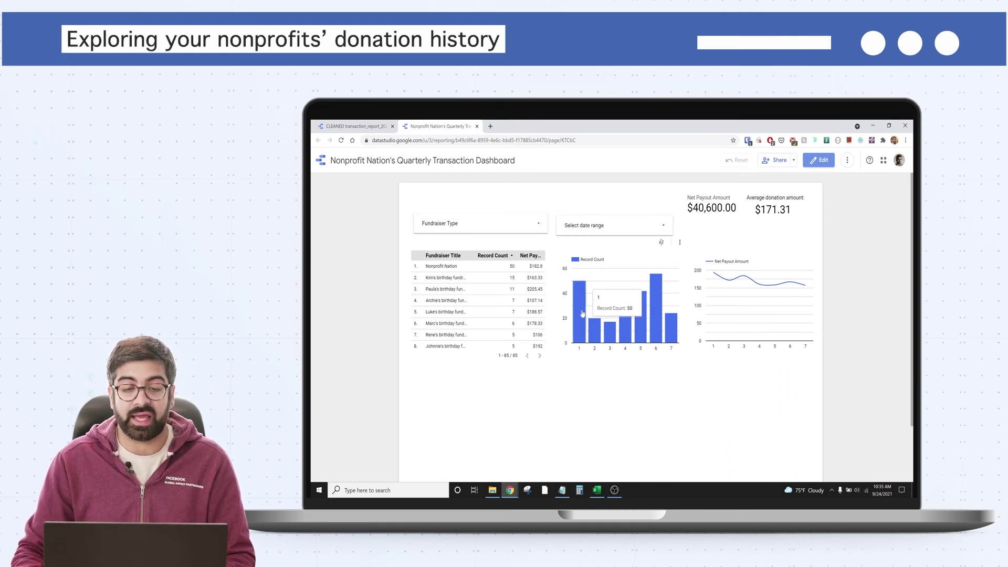
click(450, 279)
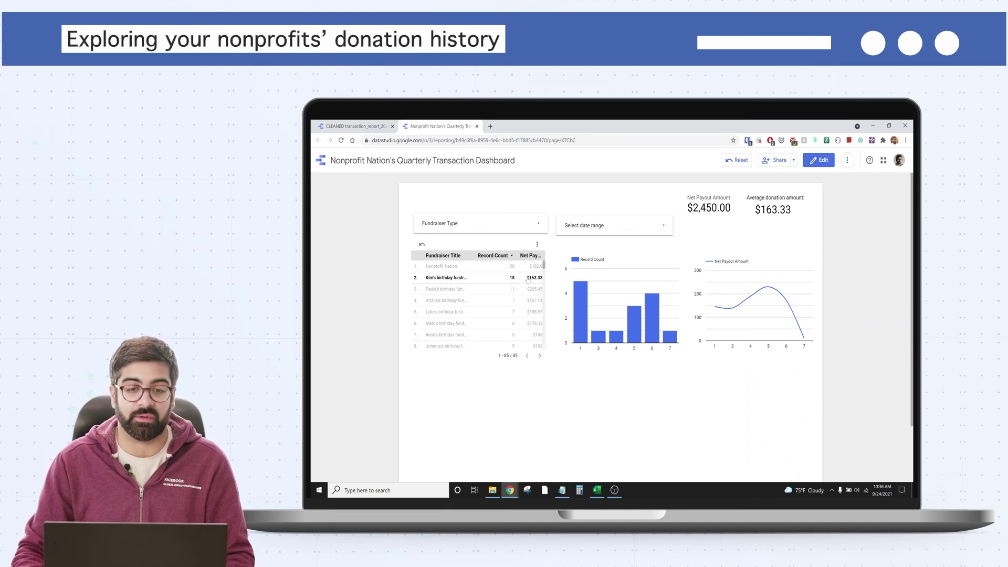
mouse_move(582, 316)
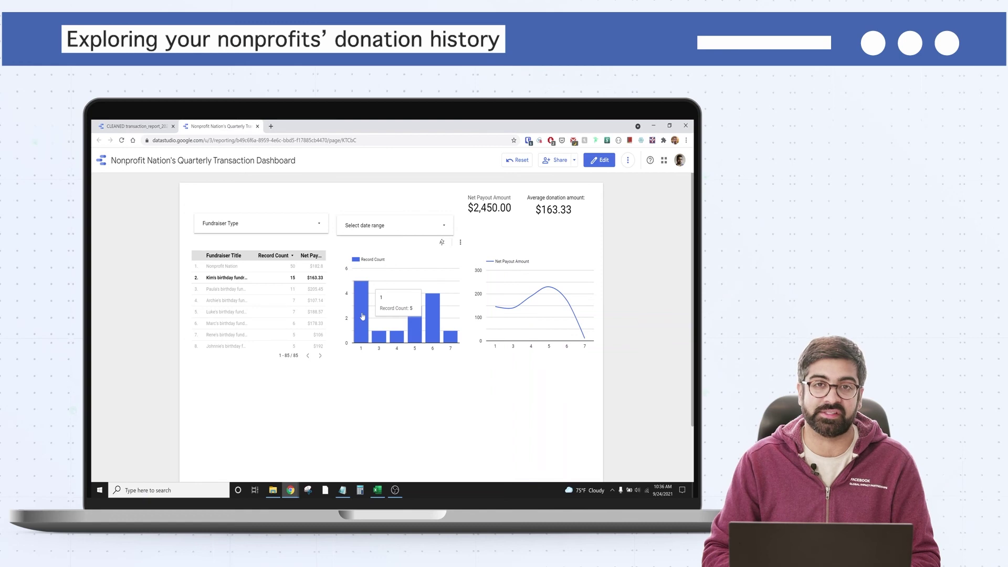
click(599, 161)
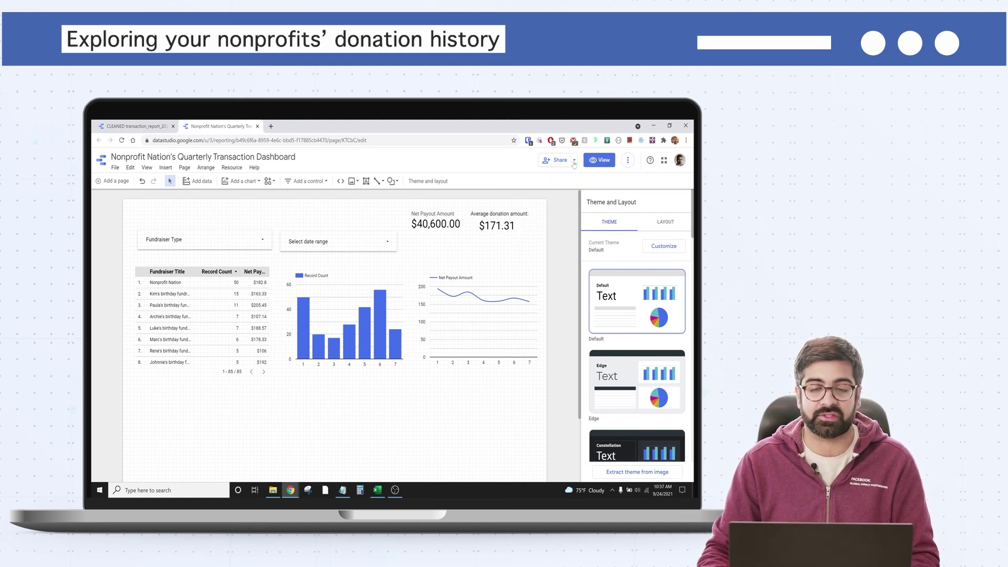
Choose Get report link from the Share menu to reach the report's sharing options.
click(573, 161)
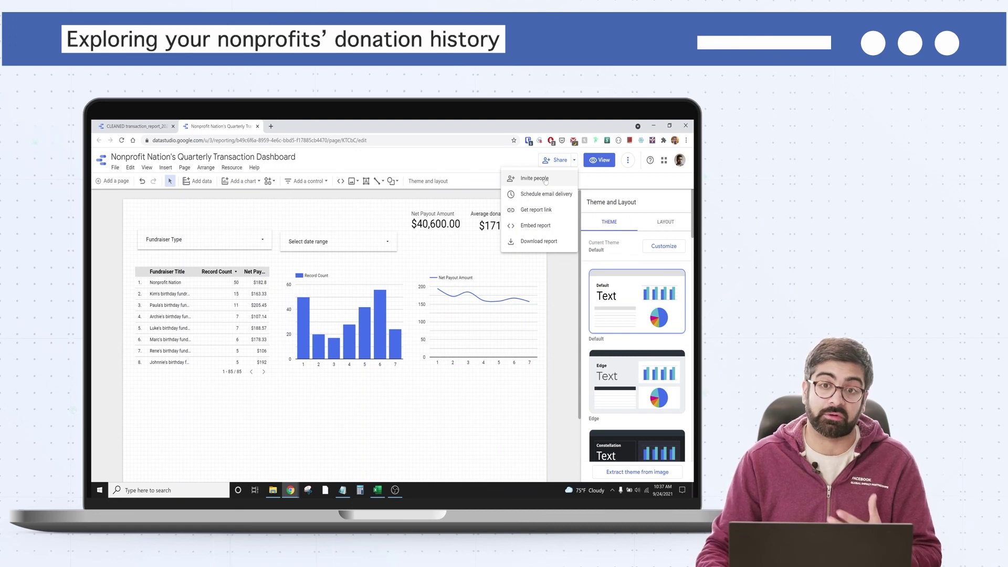
click(536, 210)
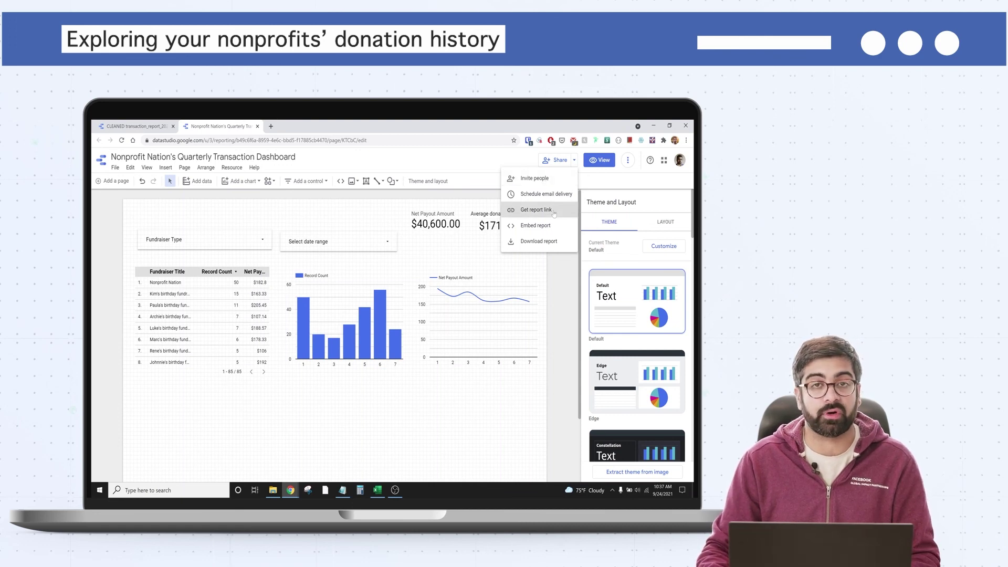